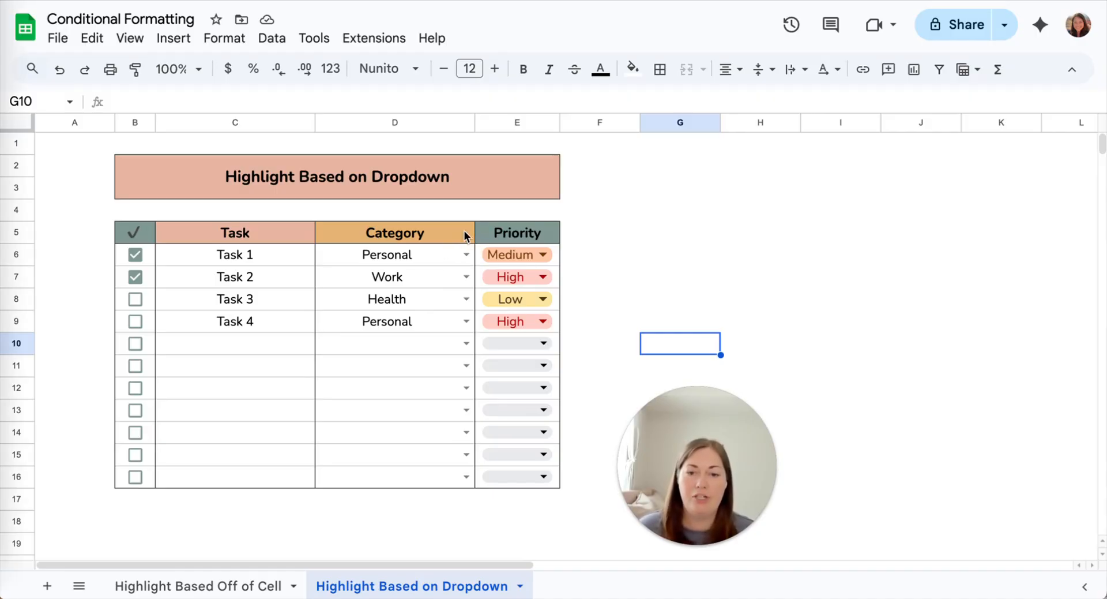
View the available options in the Category dropdown of D6 and the Priority dropdown of E10.
{"action": "left_click", "coordinate": [467, 255]}
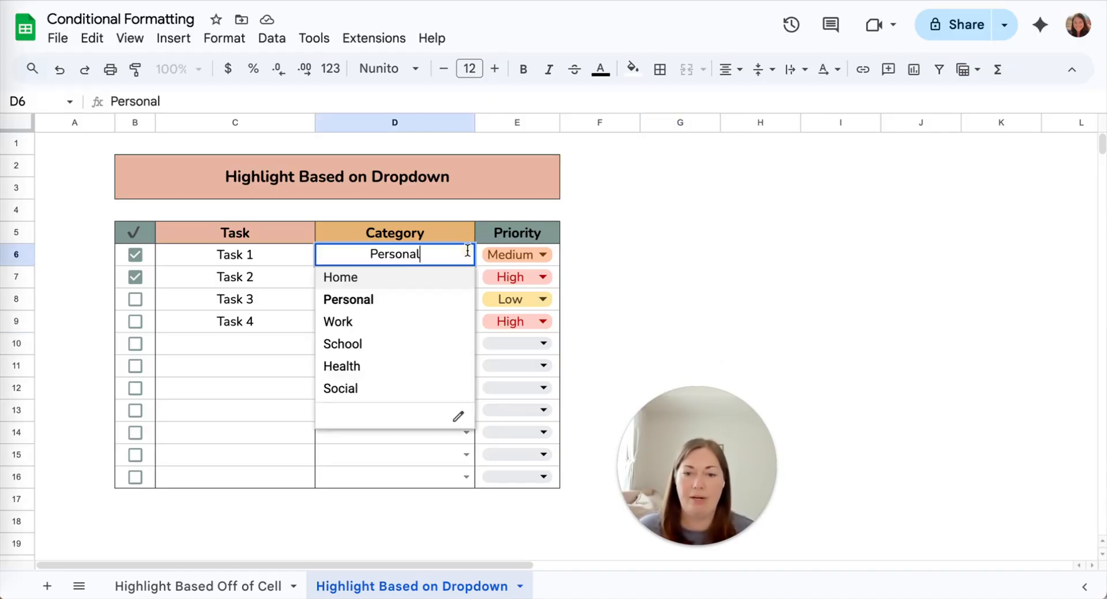
{"action": "left_click", "coordinate": [542, 344]}
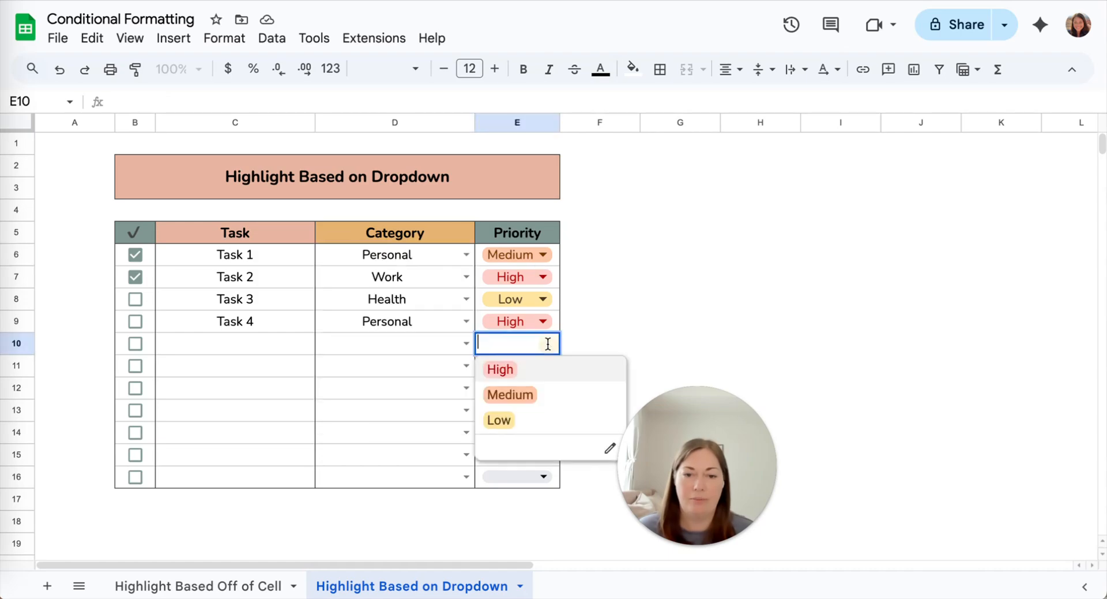
Create a conditional formatting rule on D6:D16 for cells whose text is exactly "Work".
{"action": "left_click", "coordinate": [380, 257]}
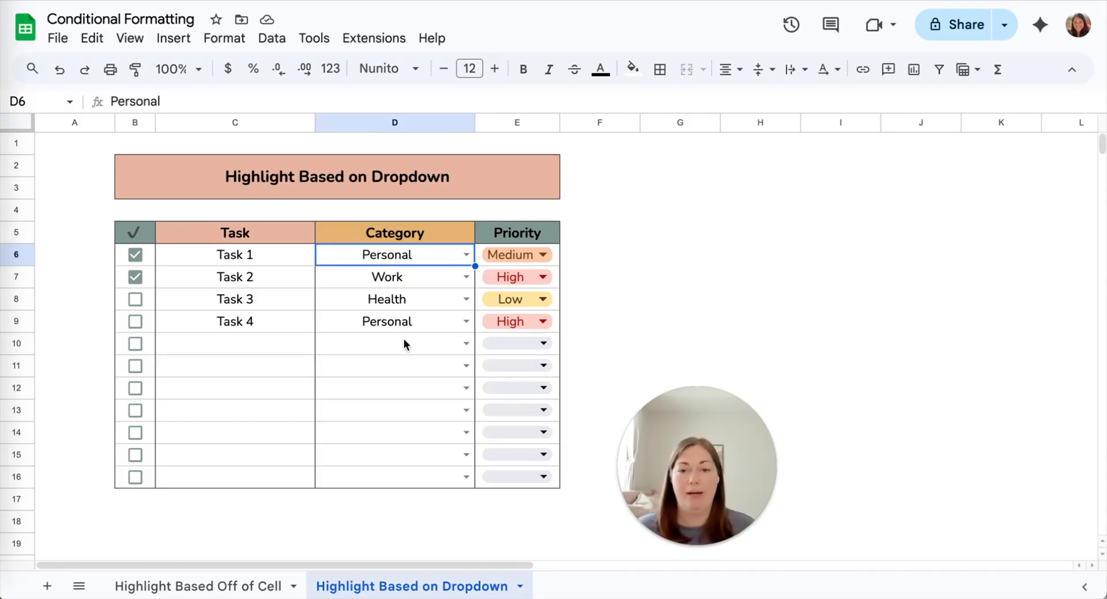
{"action": "left_click", "coordinate": [407, 480], "text": "shift"}
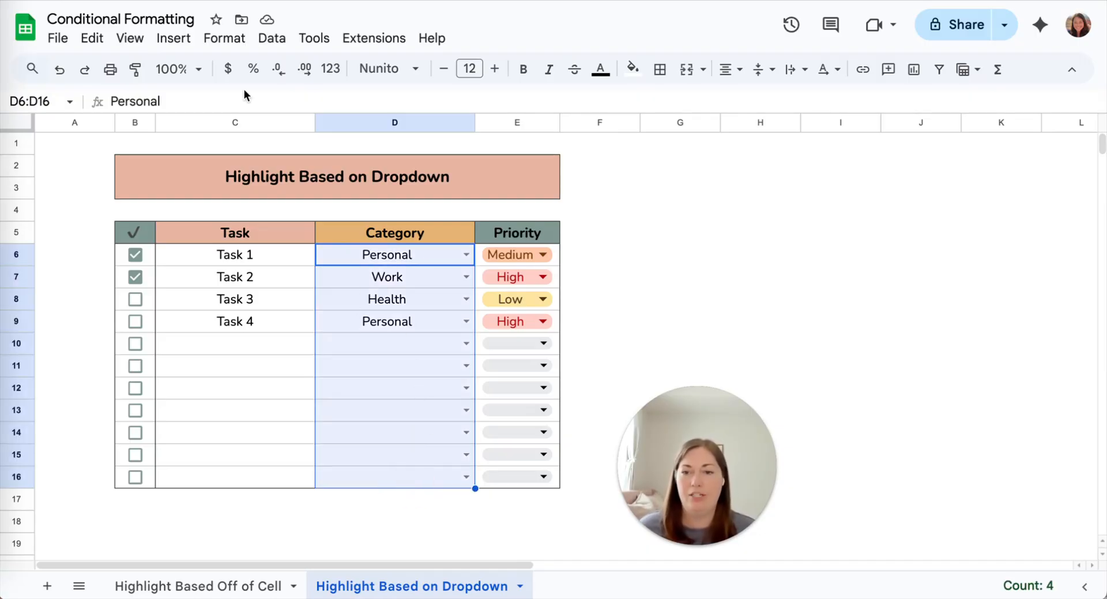
{"action": "left_click", "coordinate": [222, 38]}
{"action": "left_click", "coordinate": [268, 360]}
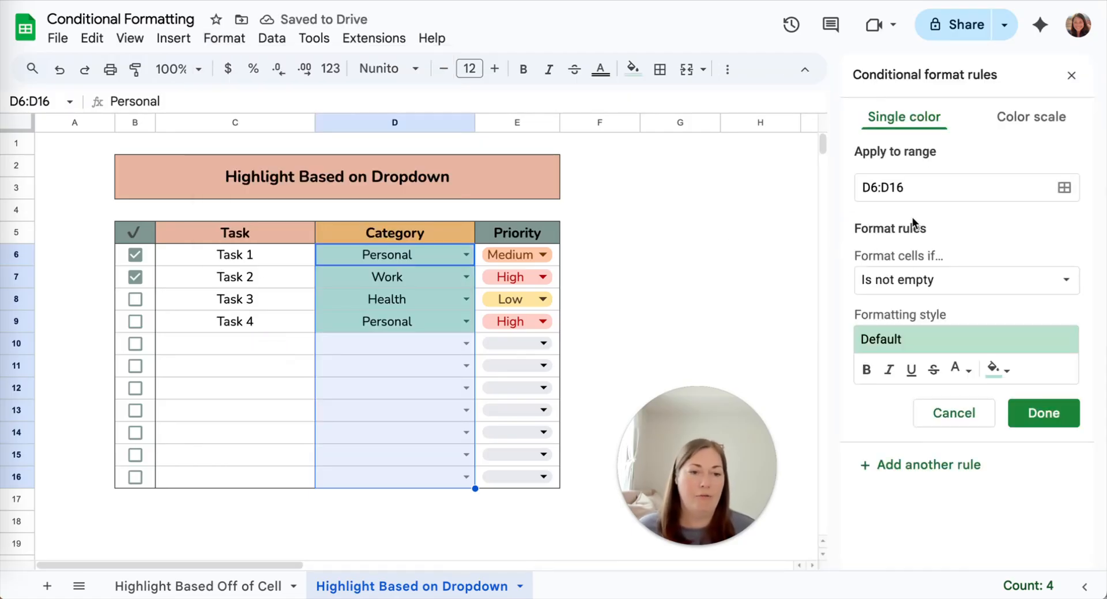
{"action": "left_click", "coordinate": [891, 279]}
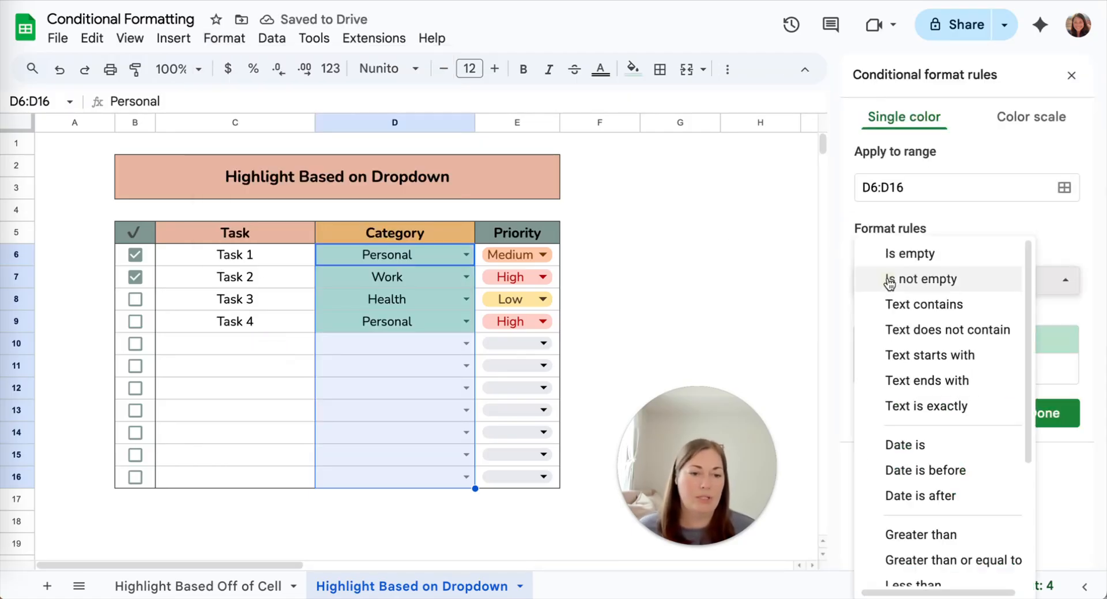
{"action": "left_click", "coordinate": [895, 406]}
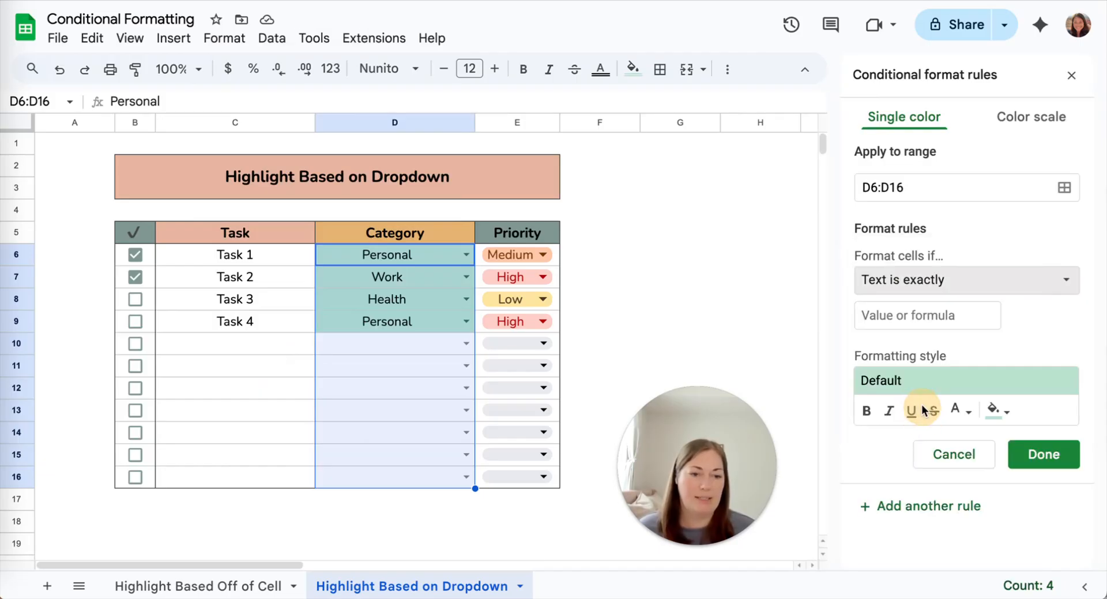
{"action": "left_click", "coordinate": [906, 326]}
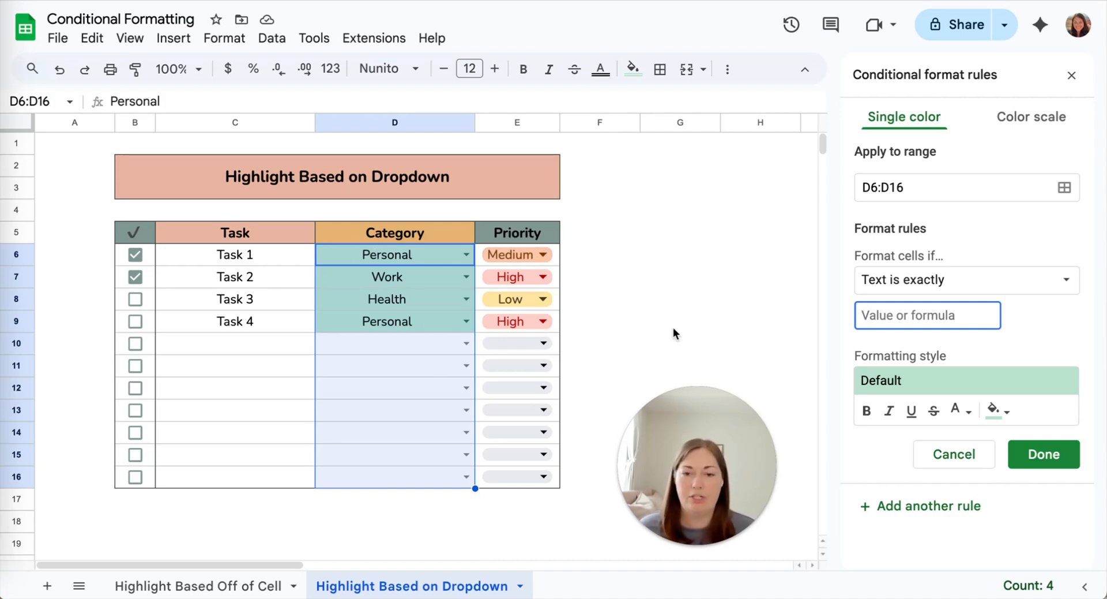
{"action": "type", "text": "Work"}
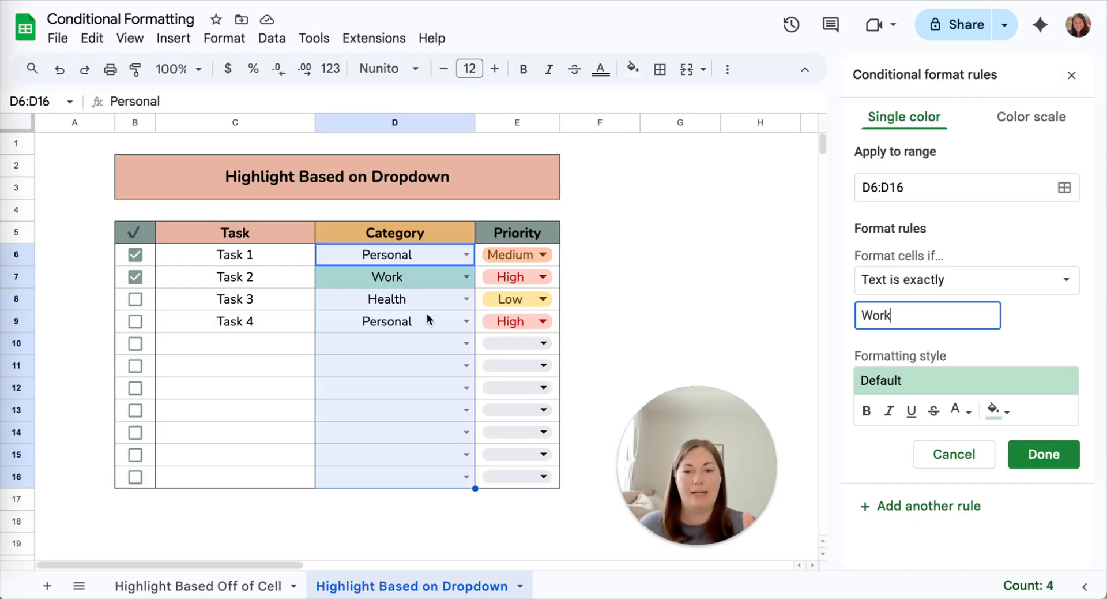
Give the "Work" rule the custom salmon fill with non-bold text and save it.
{"action": "left_click", "coordinate": [1001, 410]}
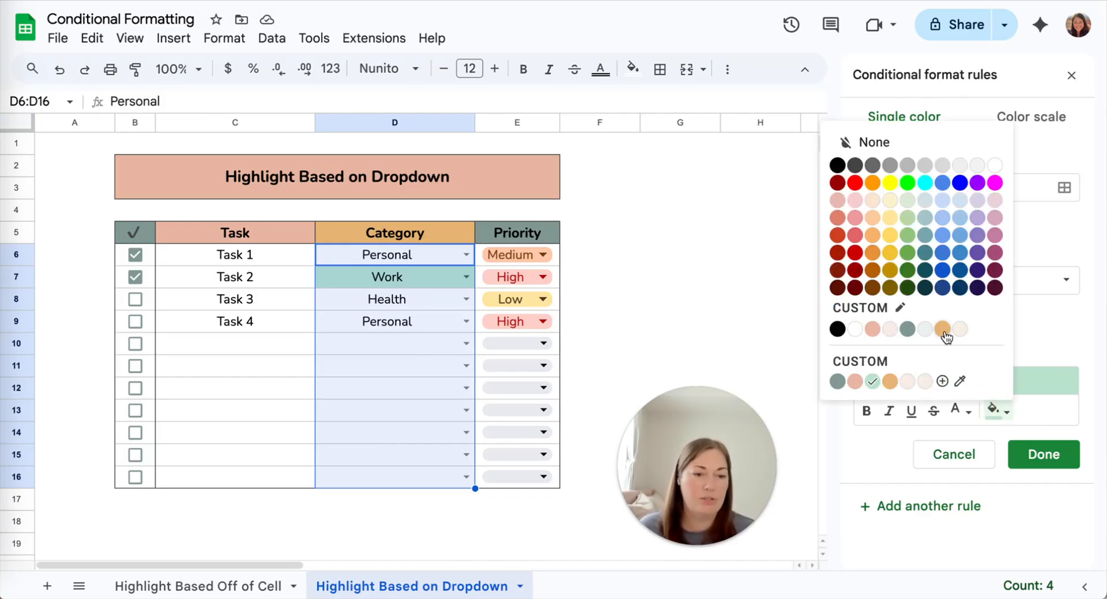
{"action": "left_click", "coordinate": [873, 330]}
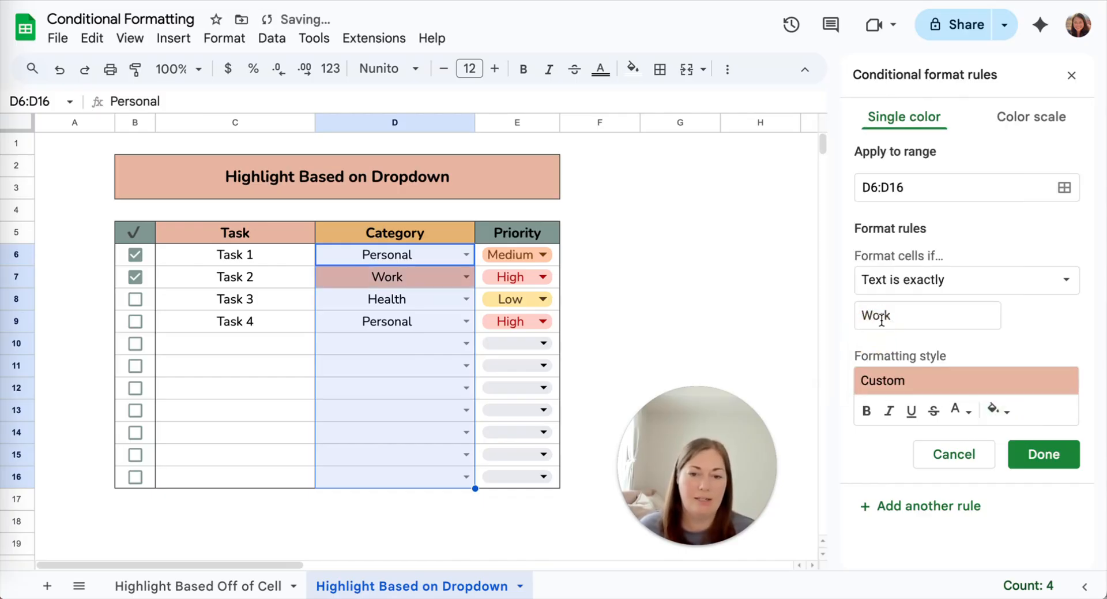
{"action": "left_click", "coordinate": [866, 410]}
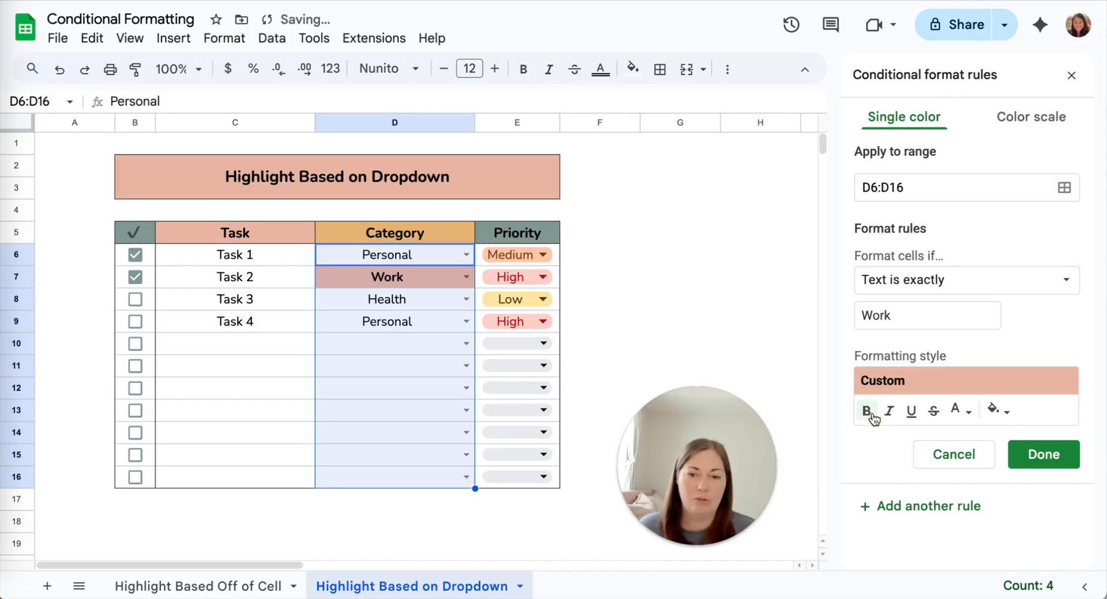
{"action": "left_click", "coordinate": [866, 413]}
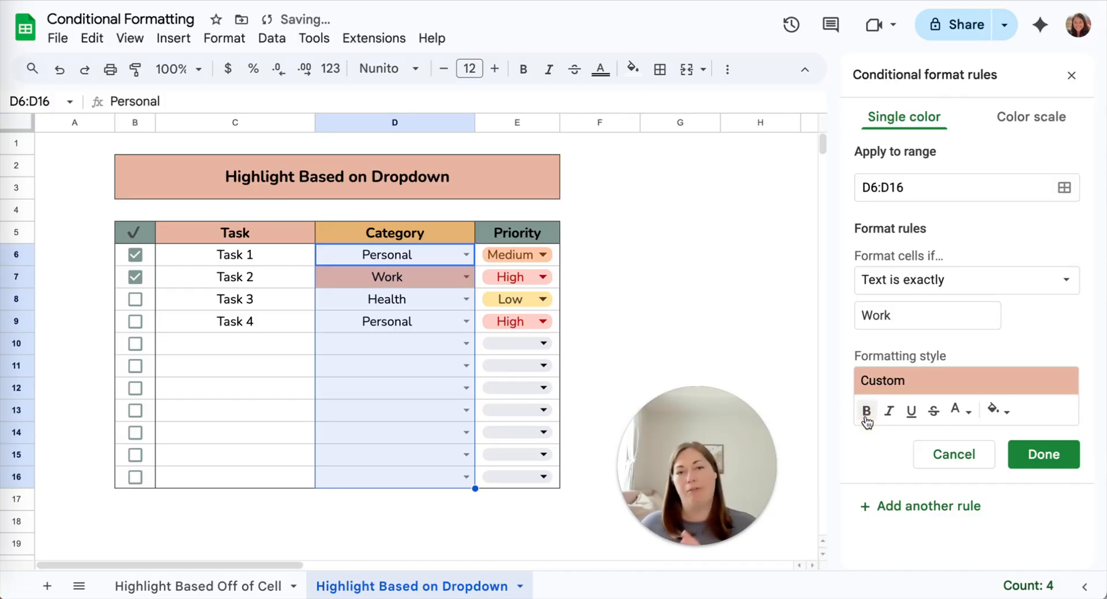
{"action": "left_click", "coordinate": [1040, 454]}
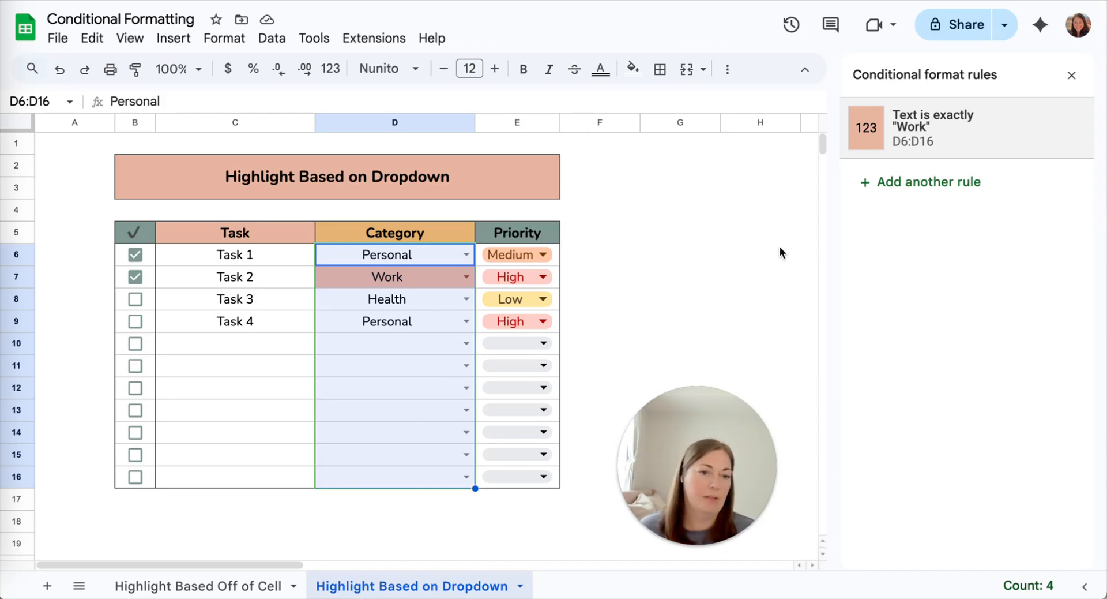
Delete the "Work" formatting rule from D6:D16 and close the conditional format rules.
{"action": "left_click", "coordinate": [1049, 130]}
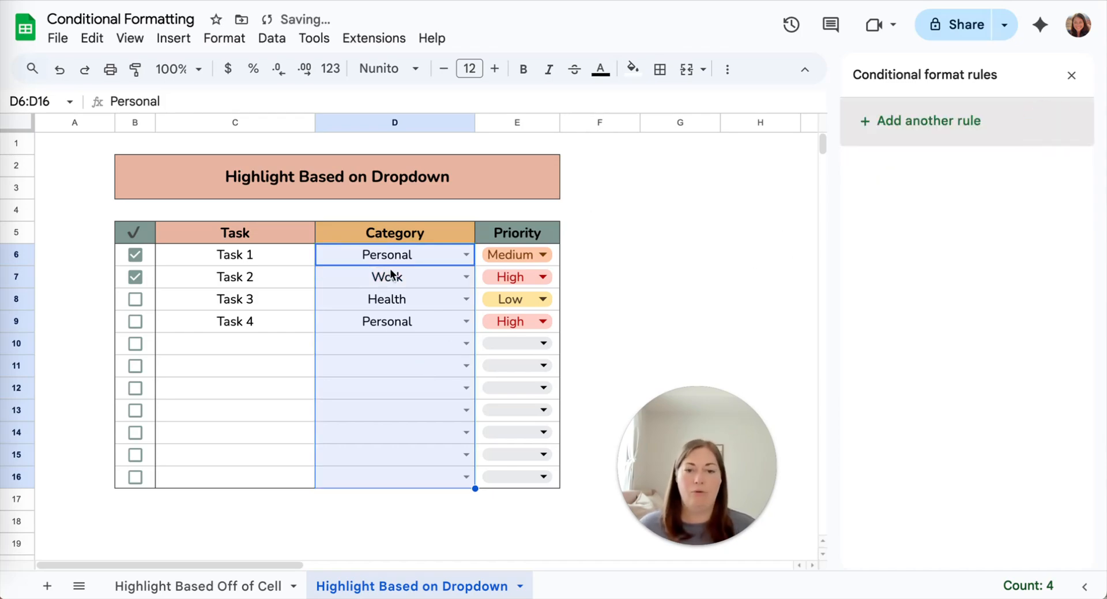
{"action": "left_click", "coordinate": [1071, 75]}
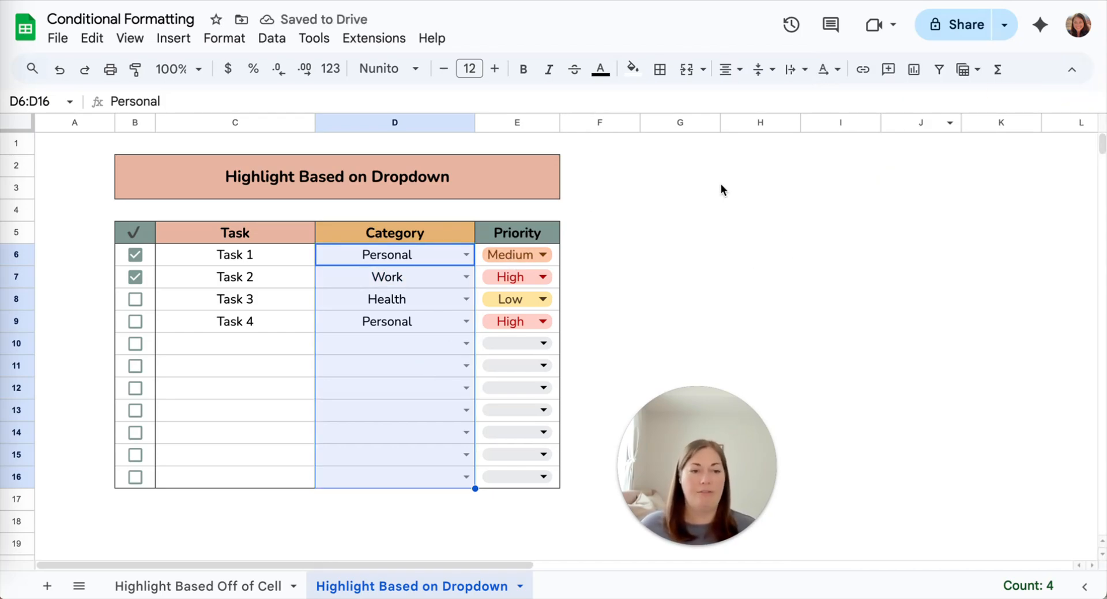
{"action": "left_click", "coordinate": [148, 258]}
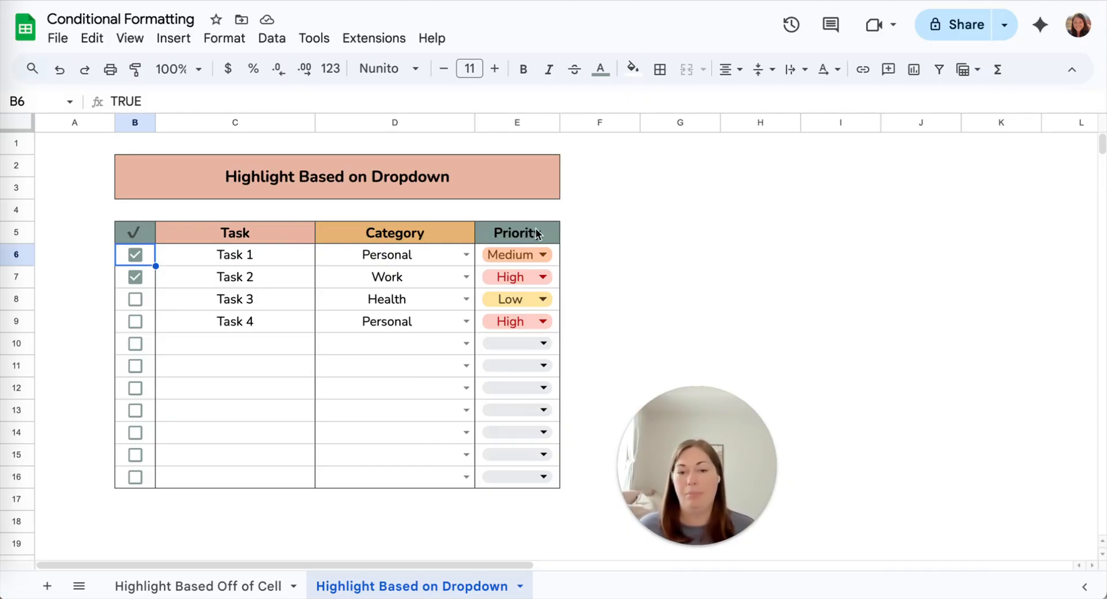
{"action": "left_click", "coordinate": [558, 475], "text": "shift"}
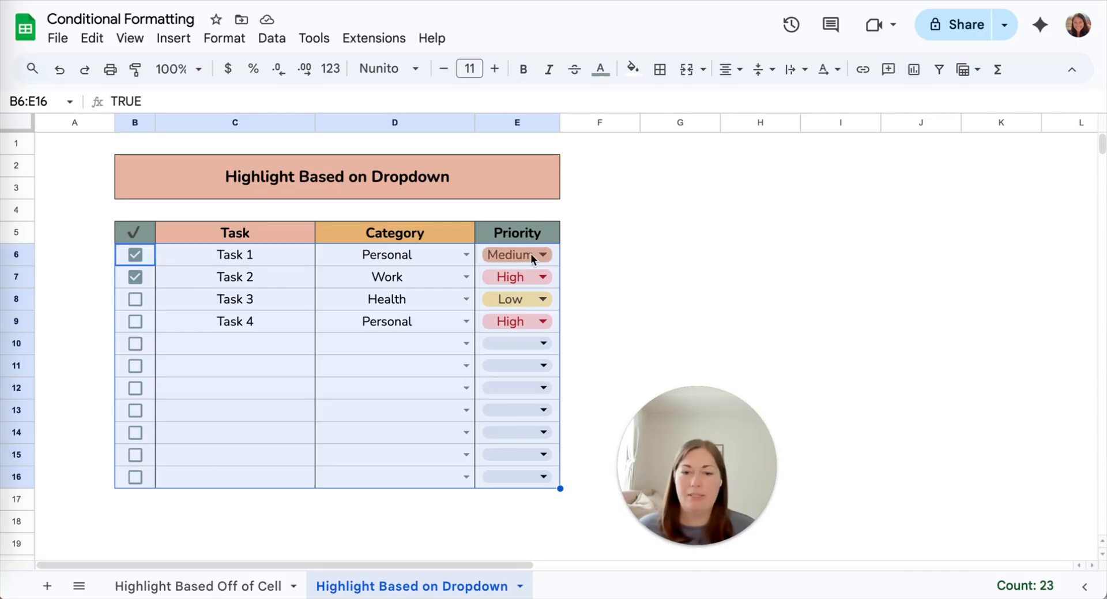
{"action": "left_click", "coordinate": [250, 257]}
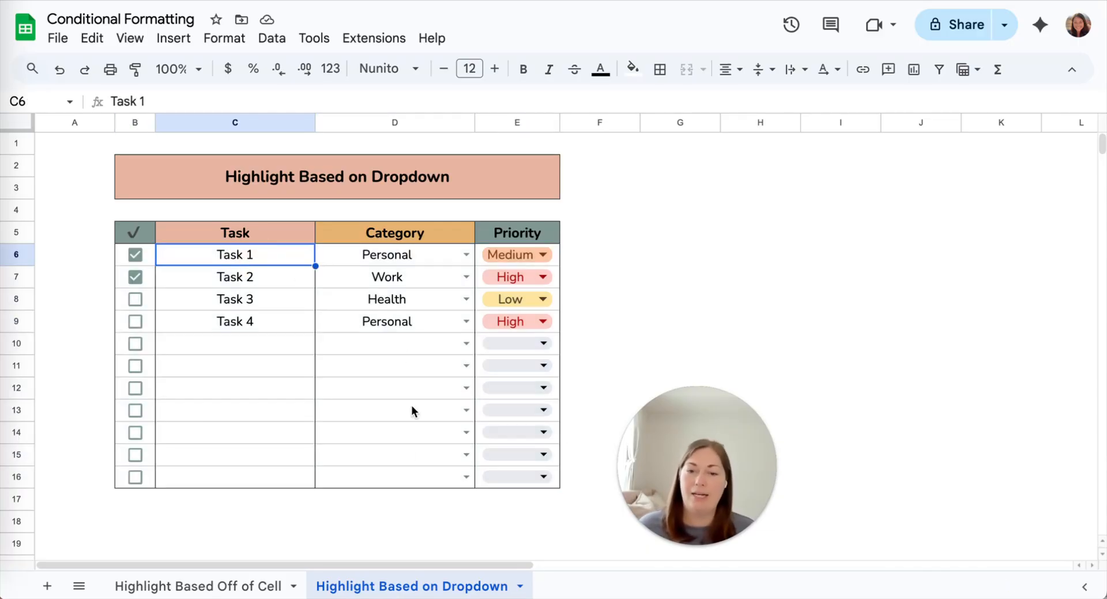
{"action": "left_click", "coordinate": [423, 478], "text": "shift"}
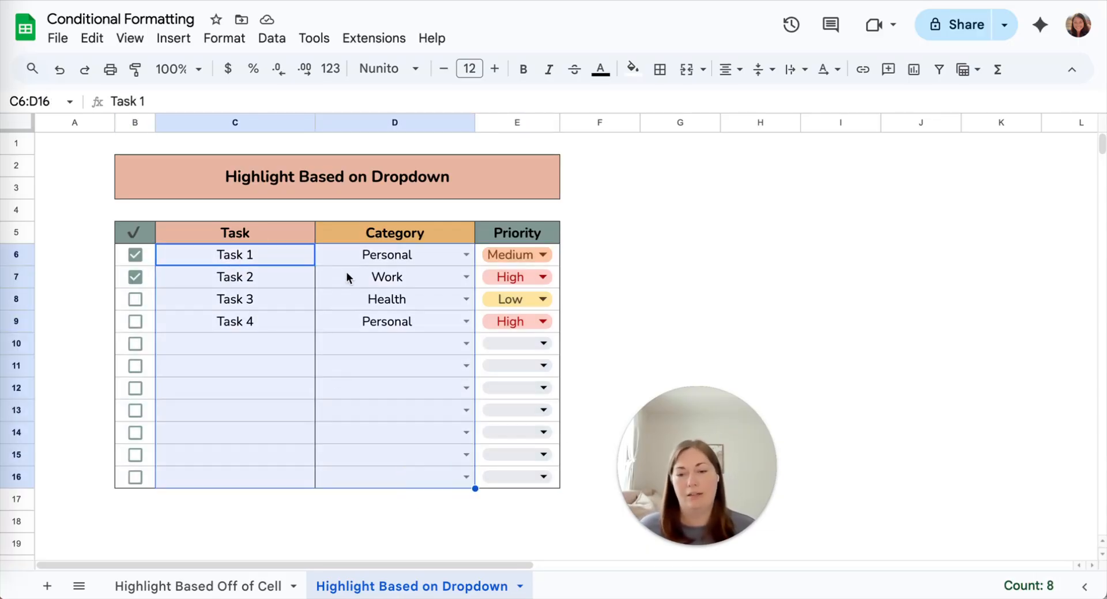
Start a conditional formatting rule for B6:E16 with the condition "Custom formula is".
{"action": "left_click", "coordinate": [147, 258]}
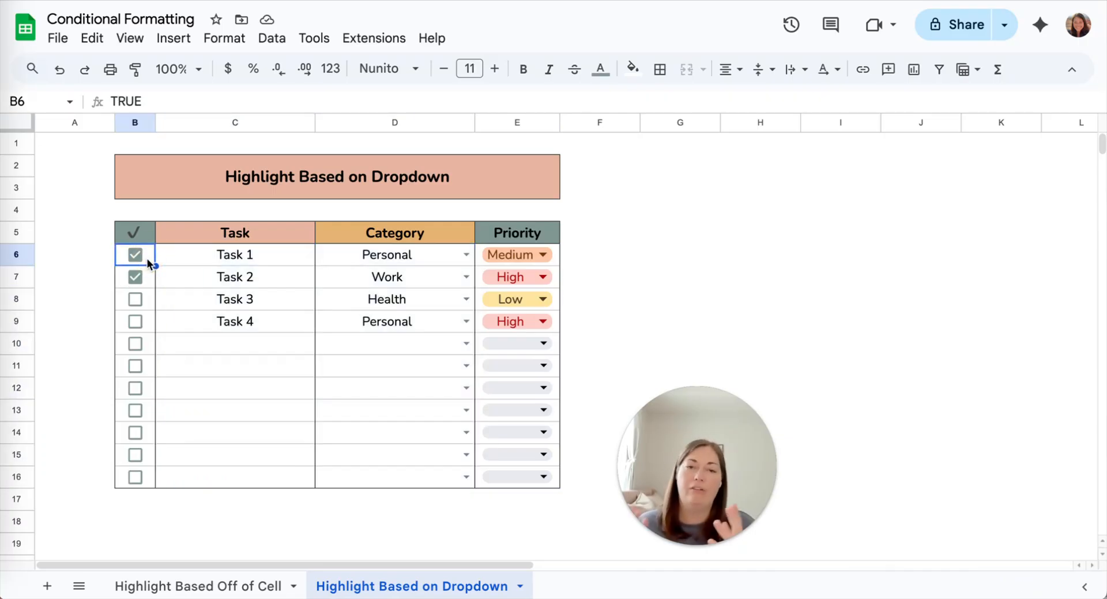
{"action": "left_click", "coordinate": [556, 482], "text": "shift"}
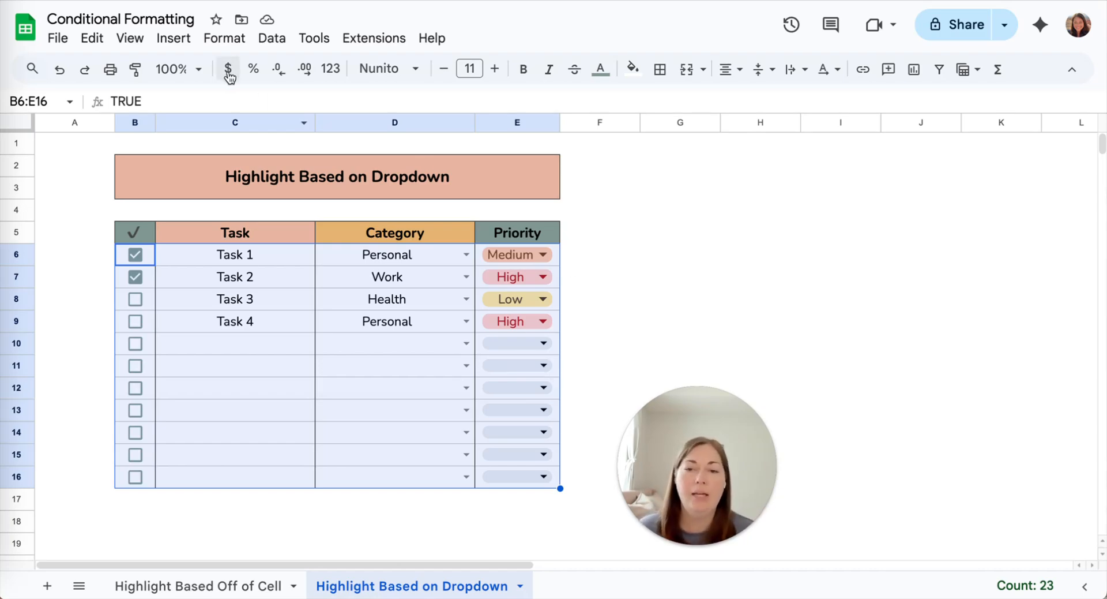
{"action": "left_click", "coordinate": [231, 39]}
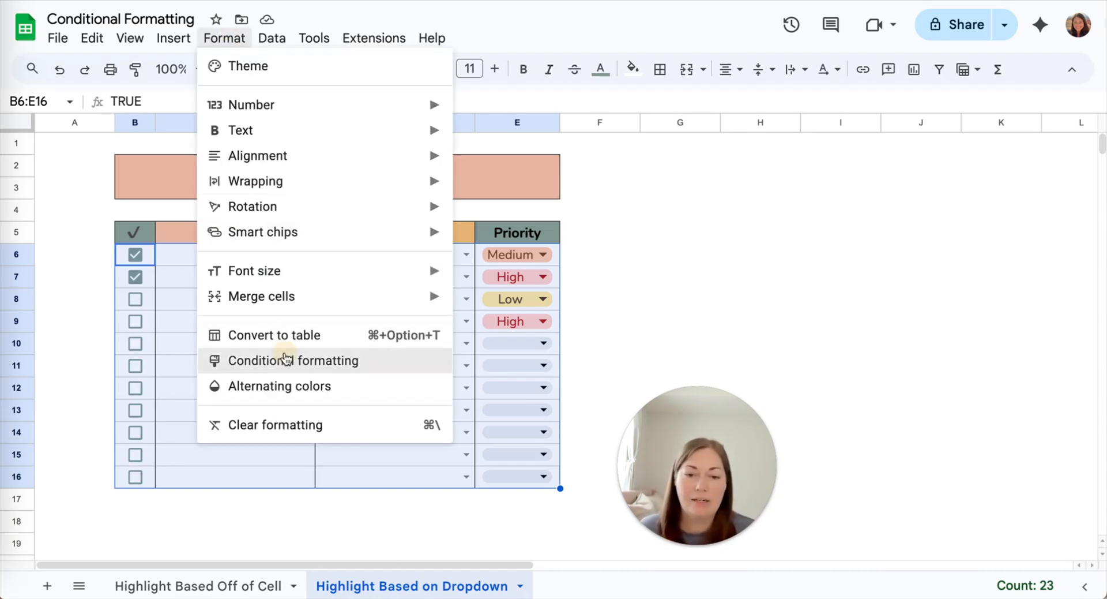
{"action": "left_click", "coordinate": [284, 358]}
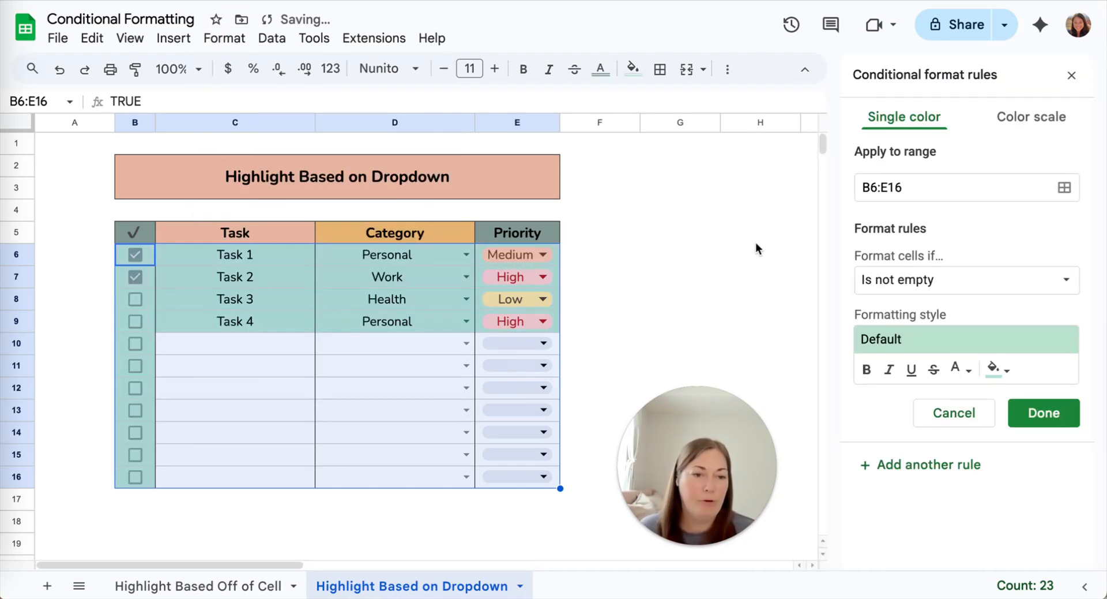
{"action": "left_click", "coordinate": [901, 294]}
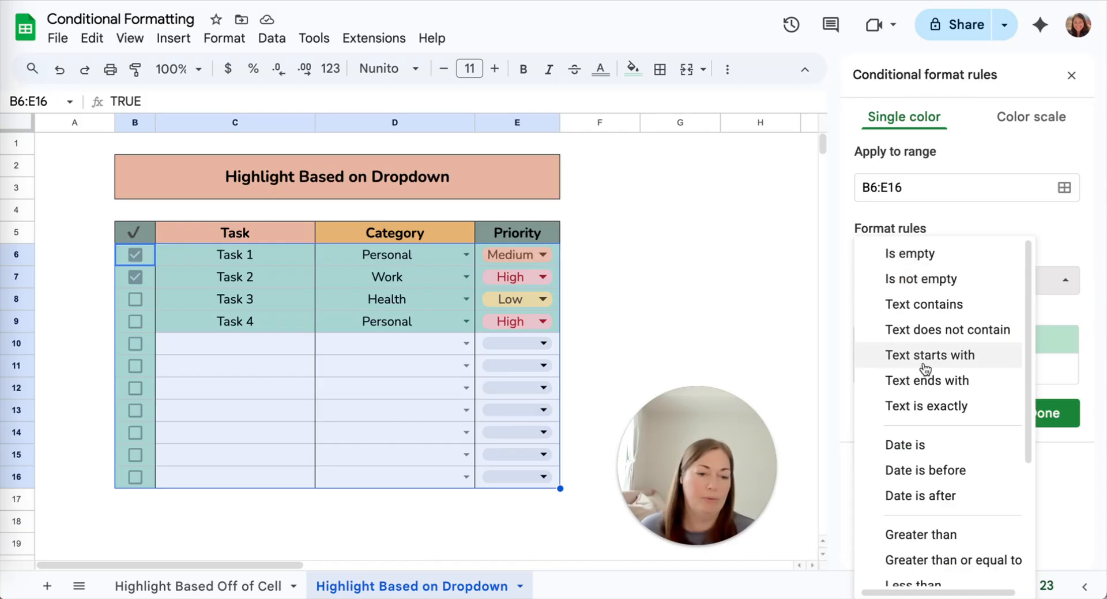
{"action": "scroll", "coordinate": [931, 441], "scroll_direction": "down", "scroll_amount": 3}
{"action": "left_click", "coordinate": [913, 568]}
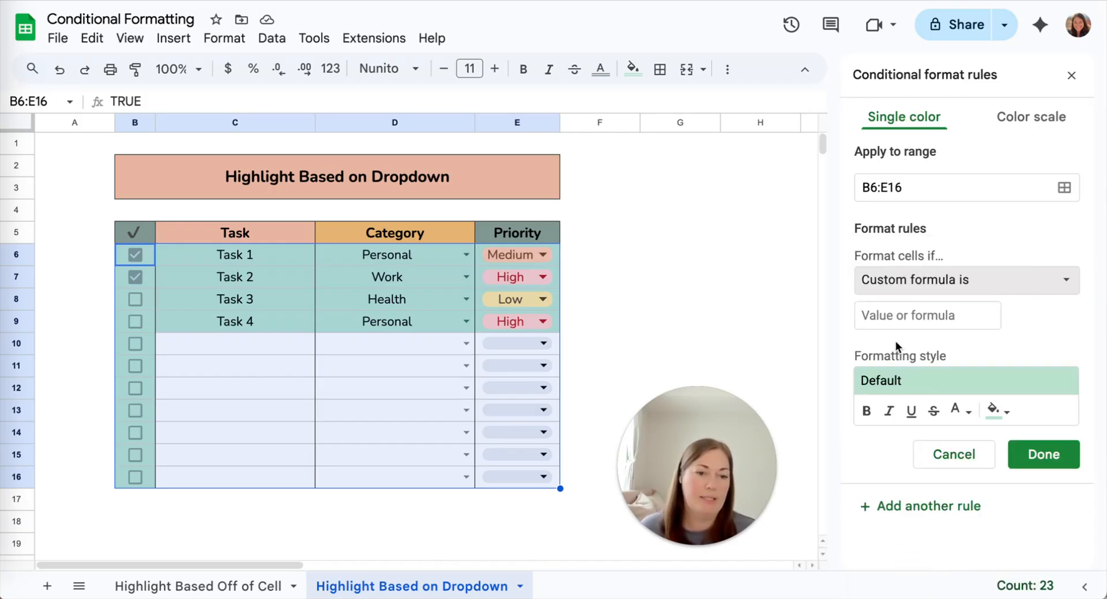
Enter =$E6="High" as the rule's custom formula.
{"action": "left_click", "coordinate": [900, 315]}
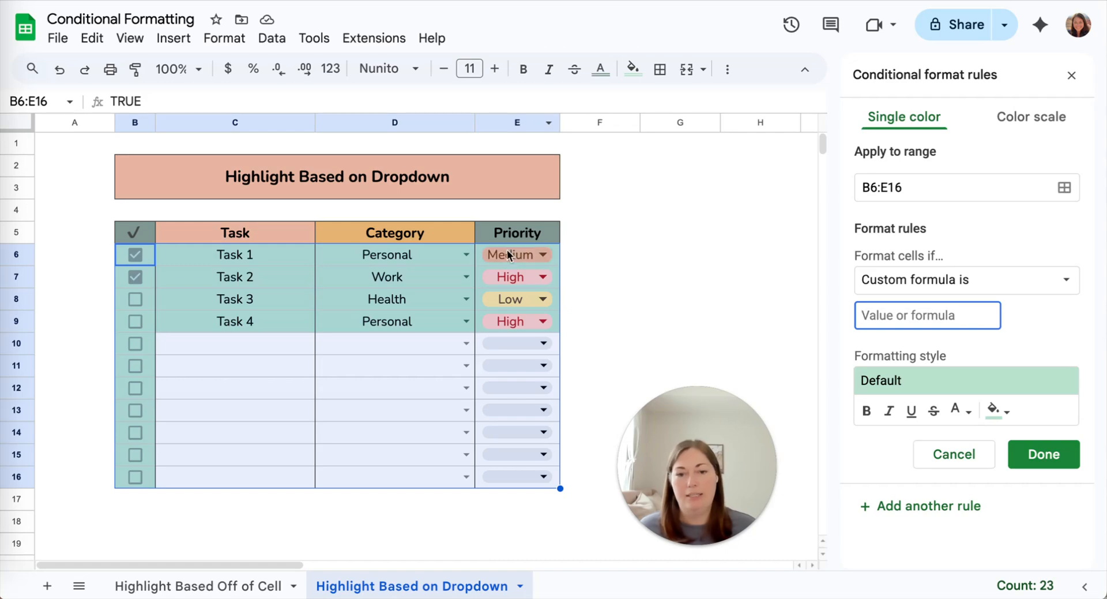
{"action": "type", "text": "=$"}
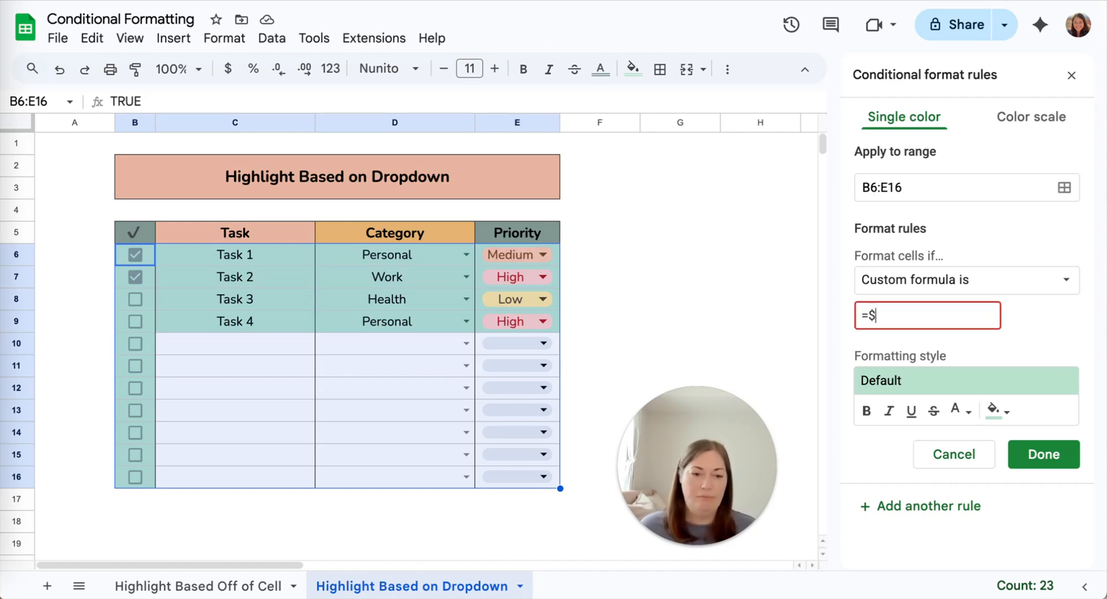
{"action": "type", "text": "E"}
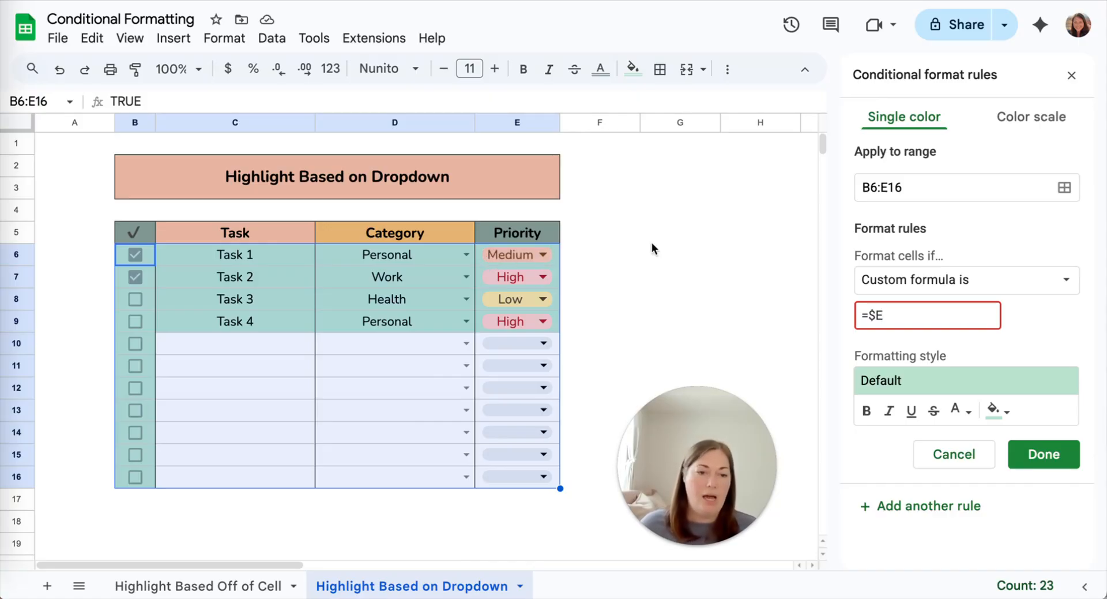
{"action": "type", "text": "6"}
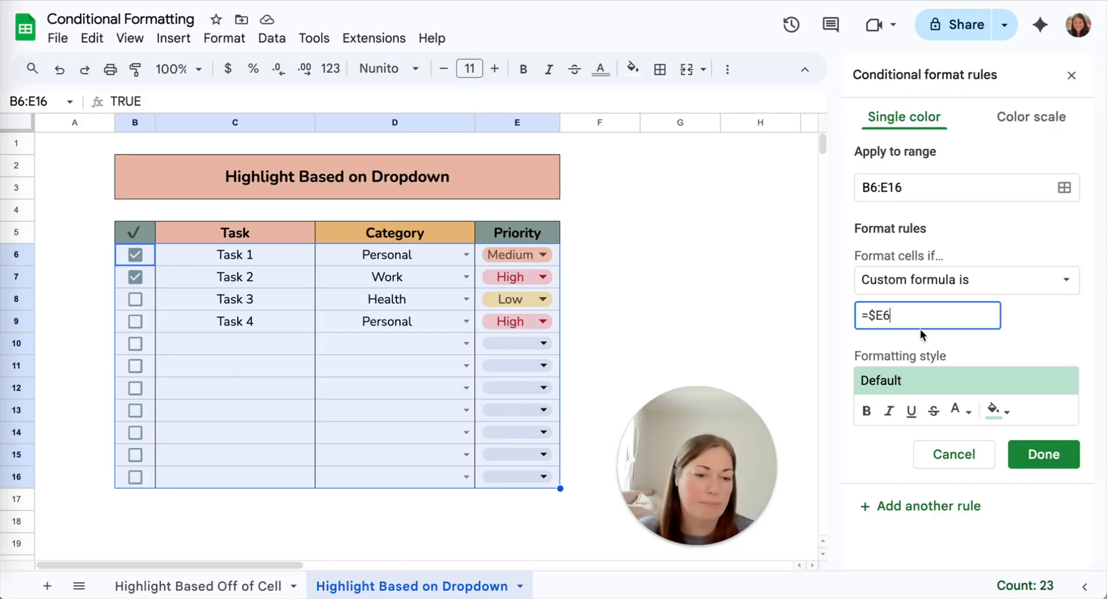
{"action": "type", "text": "="}
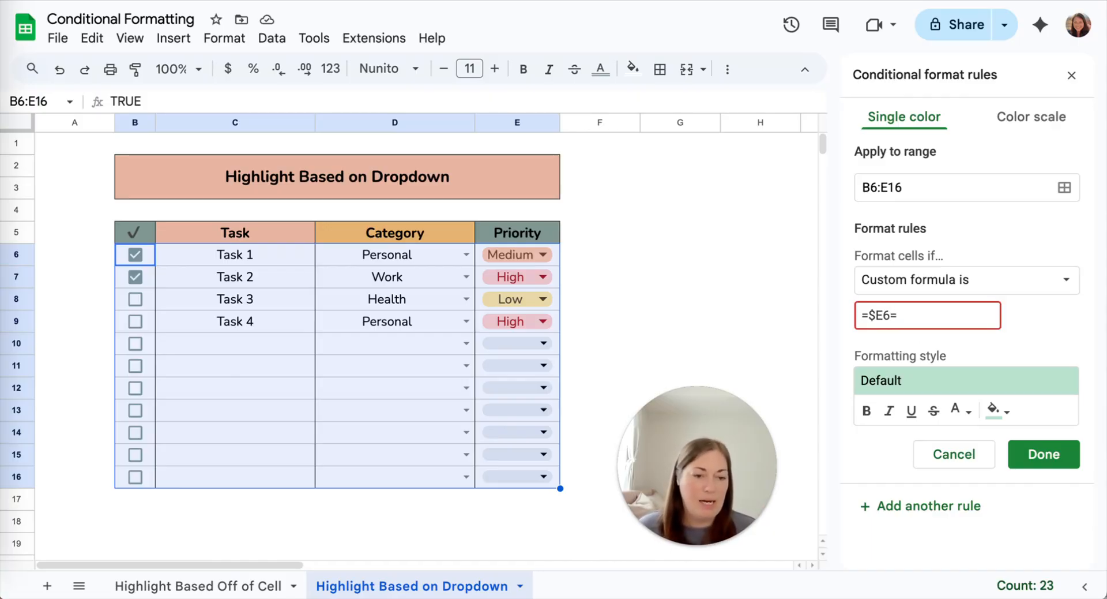
{"action": "type", "text": "\""}
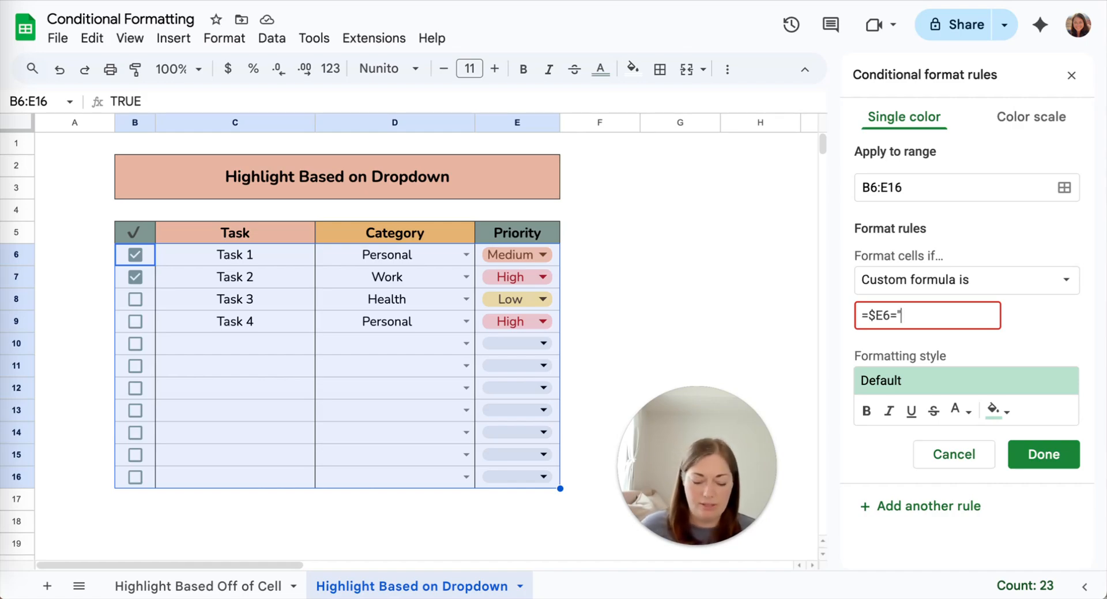
{"action": "type", "text": "High"}
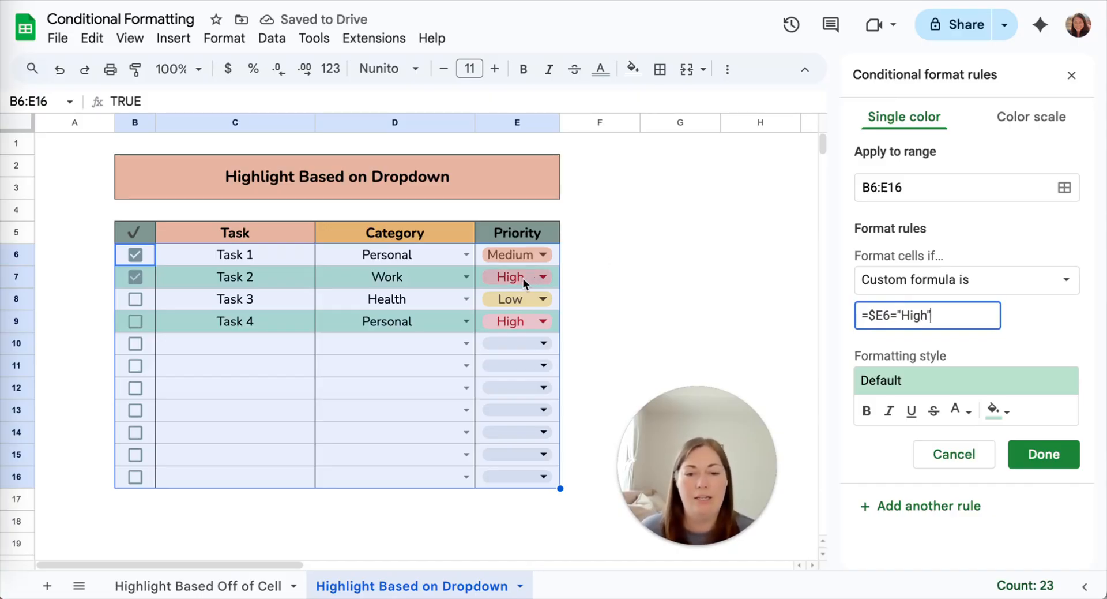
Give the "High" priority rule a light red fill and save it.
{"action": "left_click", "coordinate": [999, 412]}
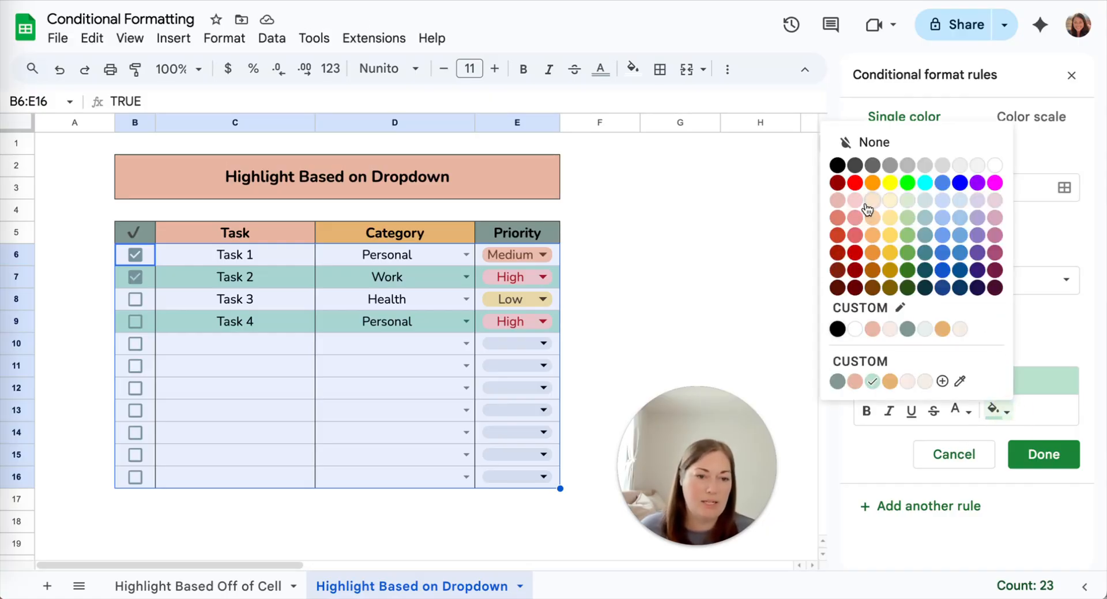
{"action": "left_click", "coordinate": [855, 218]}
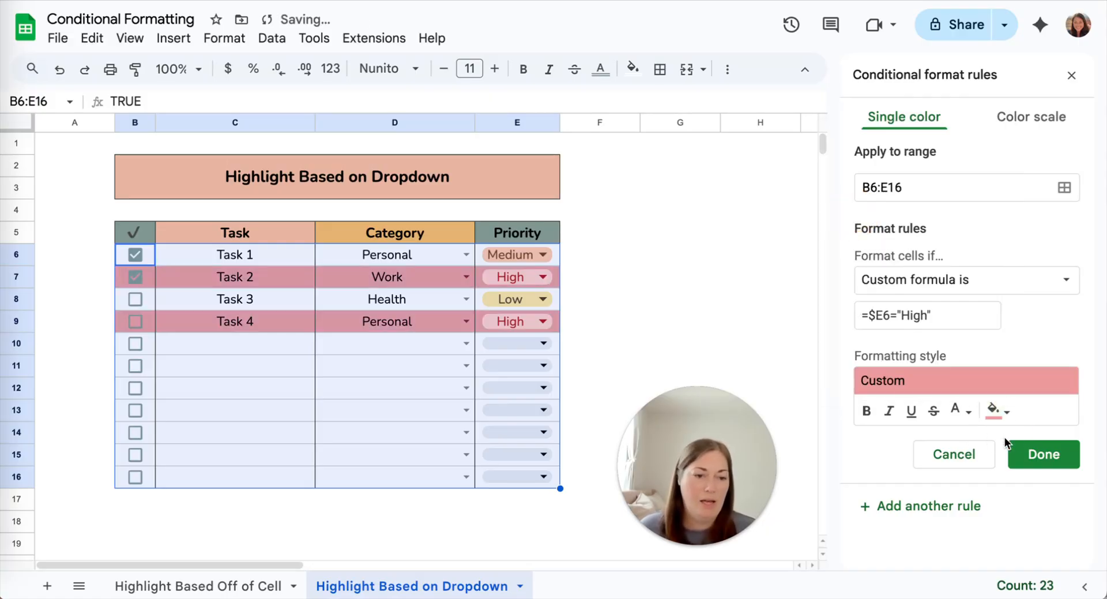
{"action": "left_click", "coordinate": [1041, 456]}
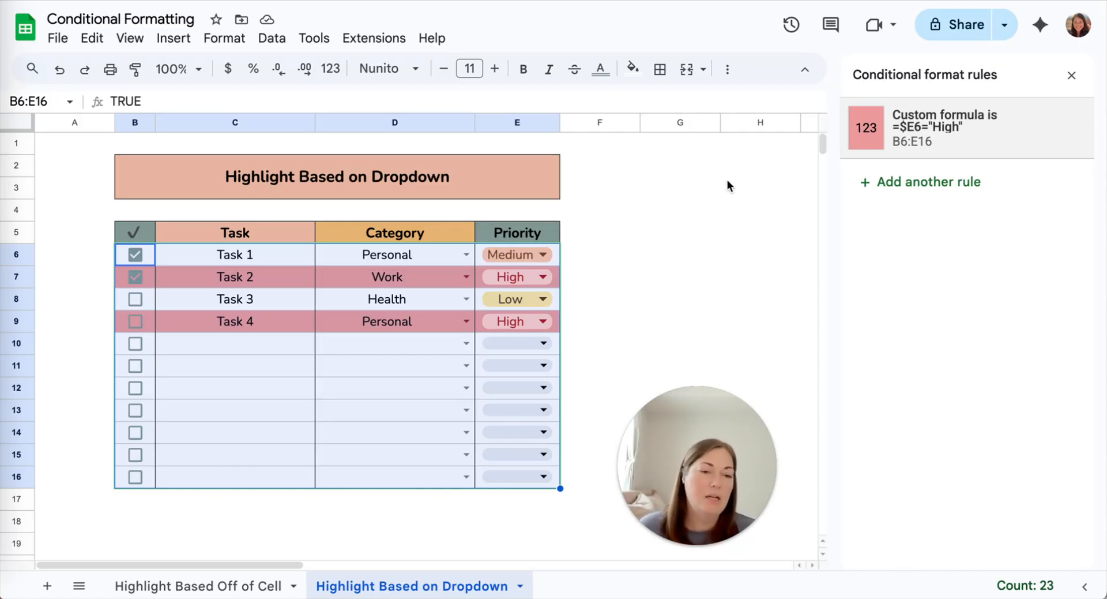
Add another rule for B6:E16 with the custom formula =$E6="Medium" and a light orange fill.
{"action": "left_click", "coordinate": [934, 130]}
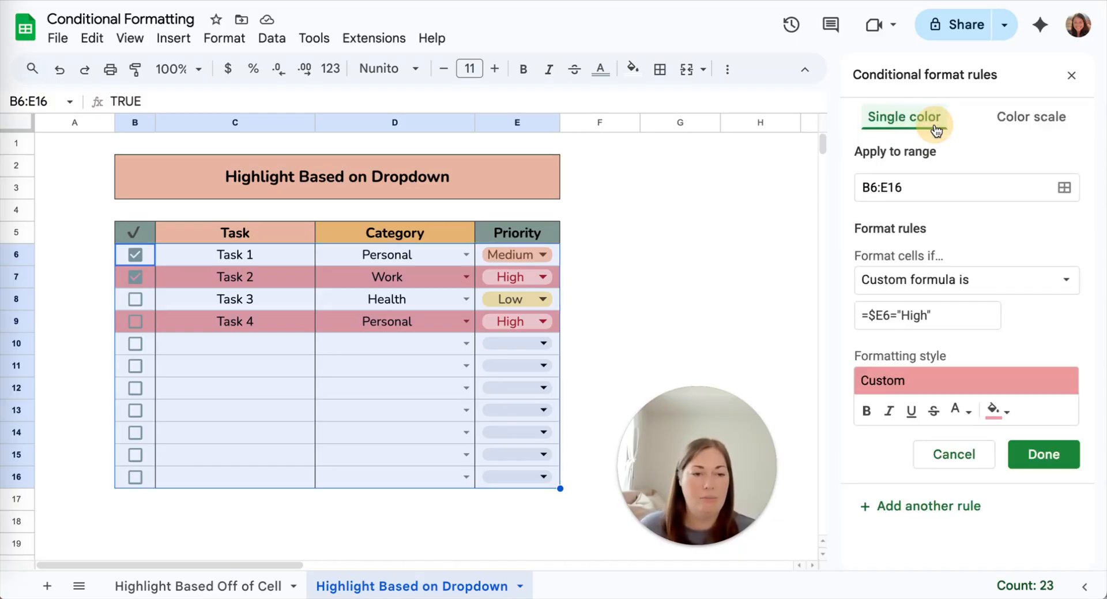
{"action": "left_click", "coordinate": [925, 507]}
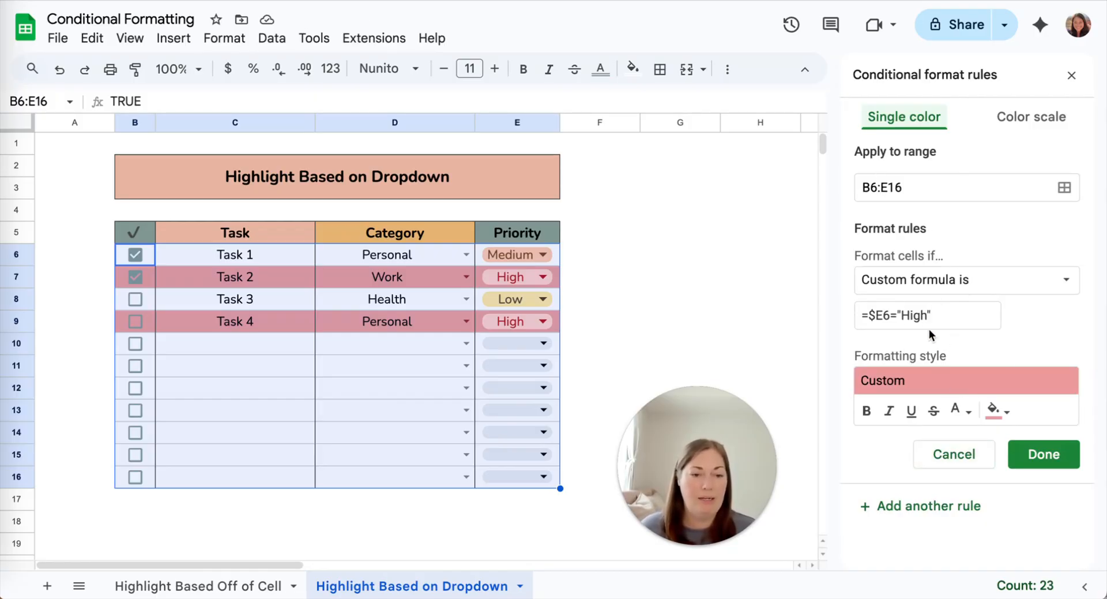
{"action": "left_click_drag", "start_coordinate": [928, 315], "coordinate": [901, 315]}
{"action": "type", "text": "Medium"}
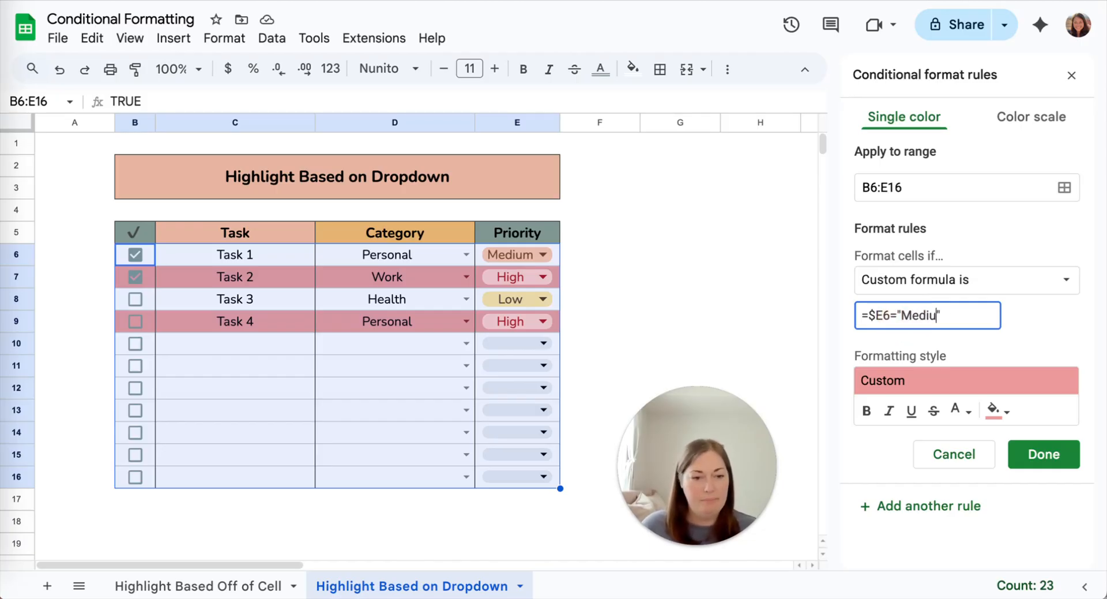
{"action": "left_click", "coordinate": [996, 410]}
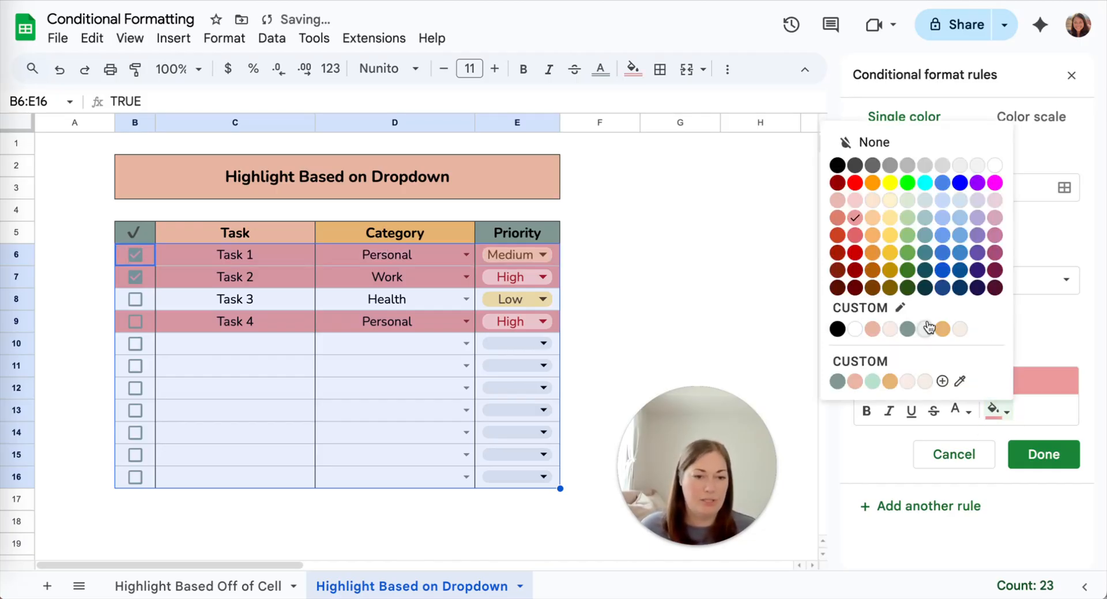
{"action": "left_click", "coordinate": [873, 200]}
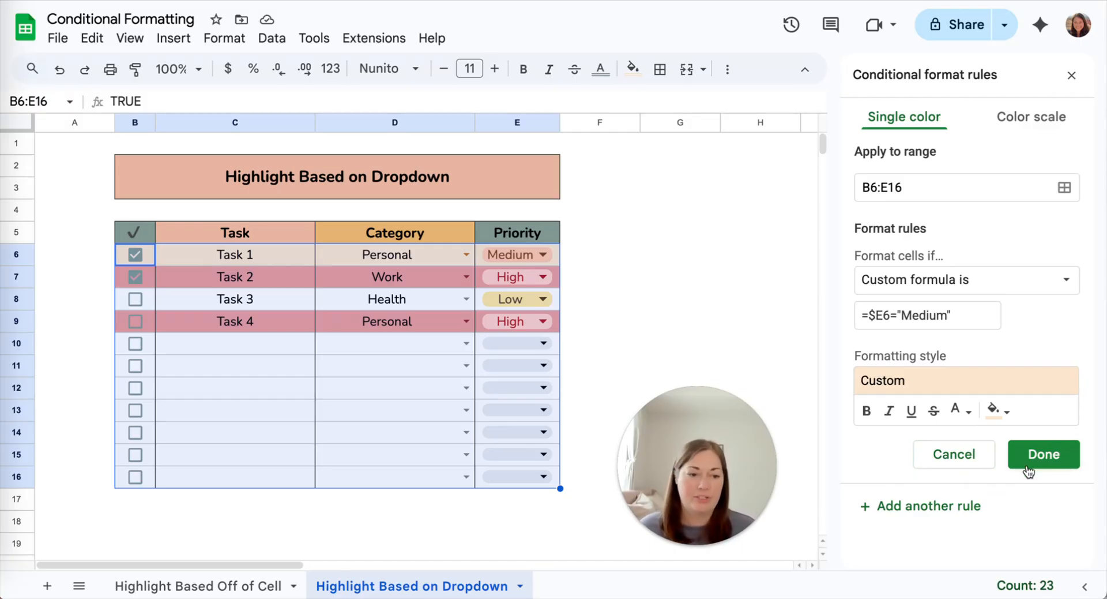
Add a rule for B6:E16 with the custom formula =$E6="Low" and a light yellow fill, then save and close the rules.
{"action": "left_click", "coordinate": [887, 508]}
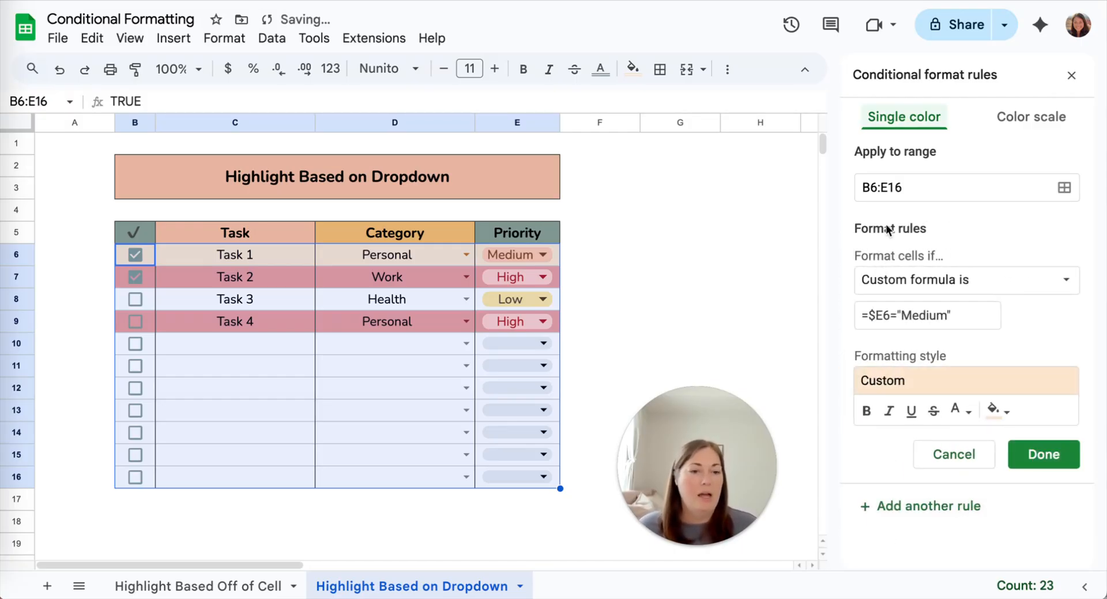
{"action": "left_click_drag", "start_coordinate": [942, 314], "coordinate": [903, 316]}
{"action": "type", "text": "Low"}
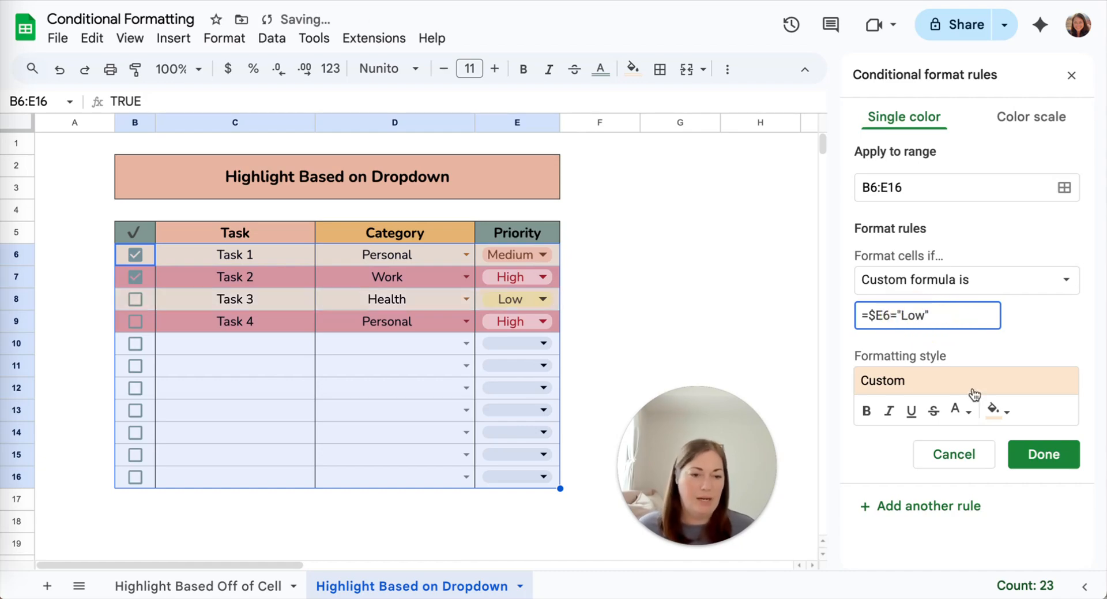
{"action": "left_click", "coordinate": [998, 409]}
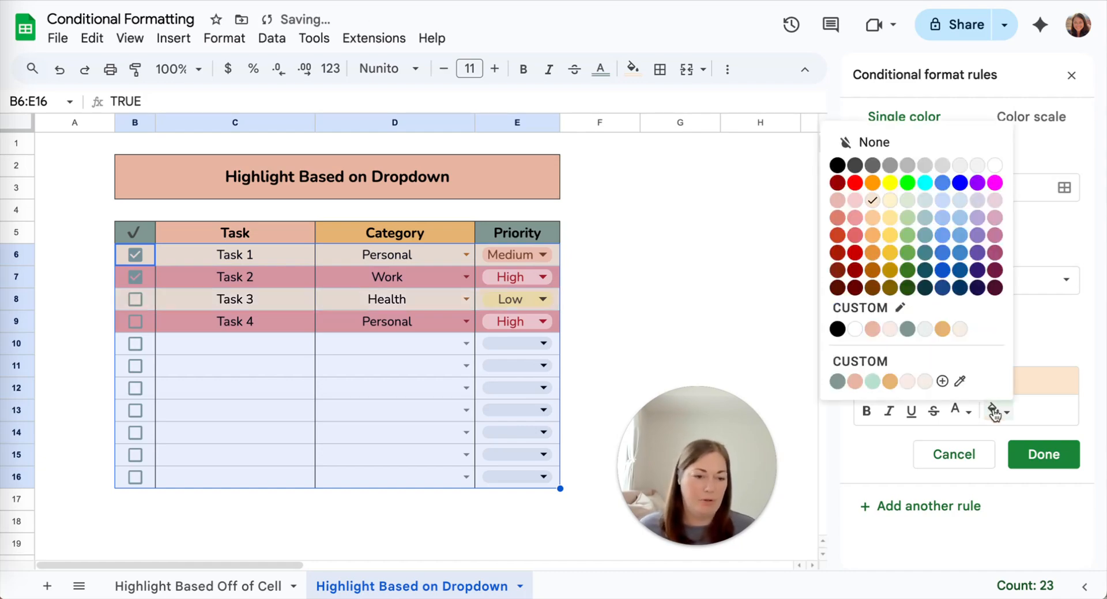
{"action": "left_click", "coordinate": [890, 200]}
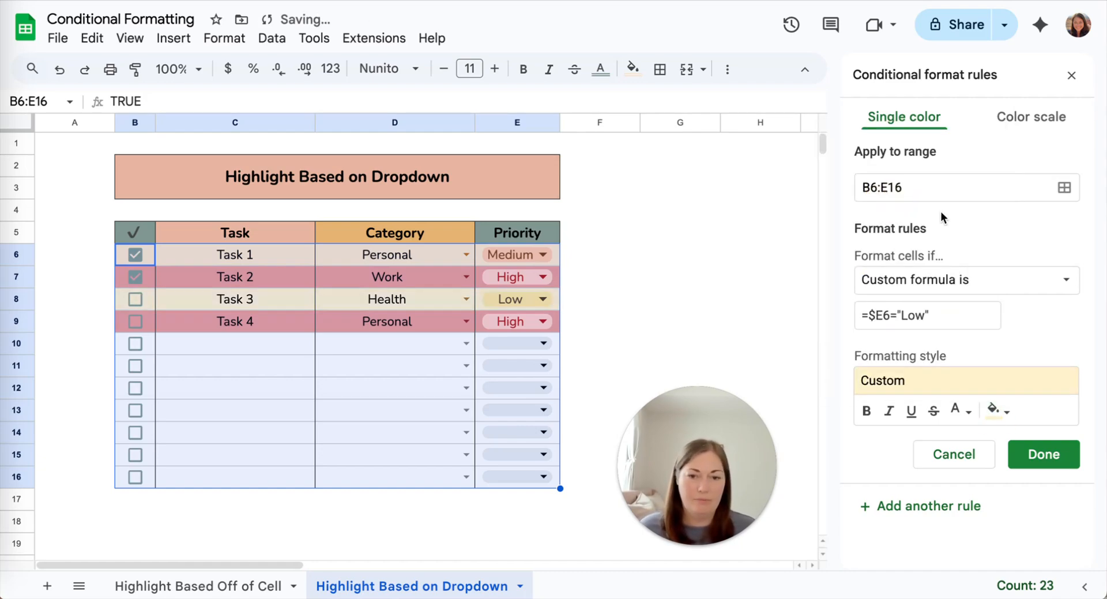
{"action": "left_click", "coordinate": [1021, 456]}
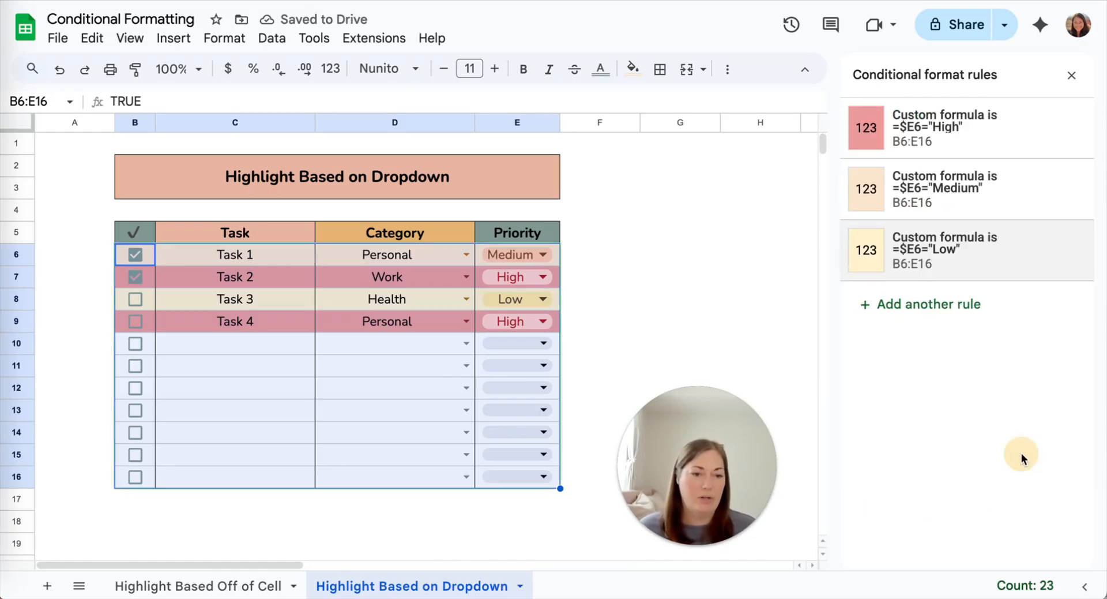
{"action": "left_click", "coordinate": [1071, 75]}
{"action": "left_click", "coordinate": [617, 315]}
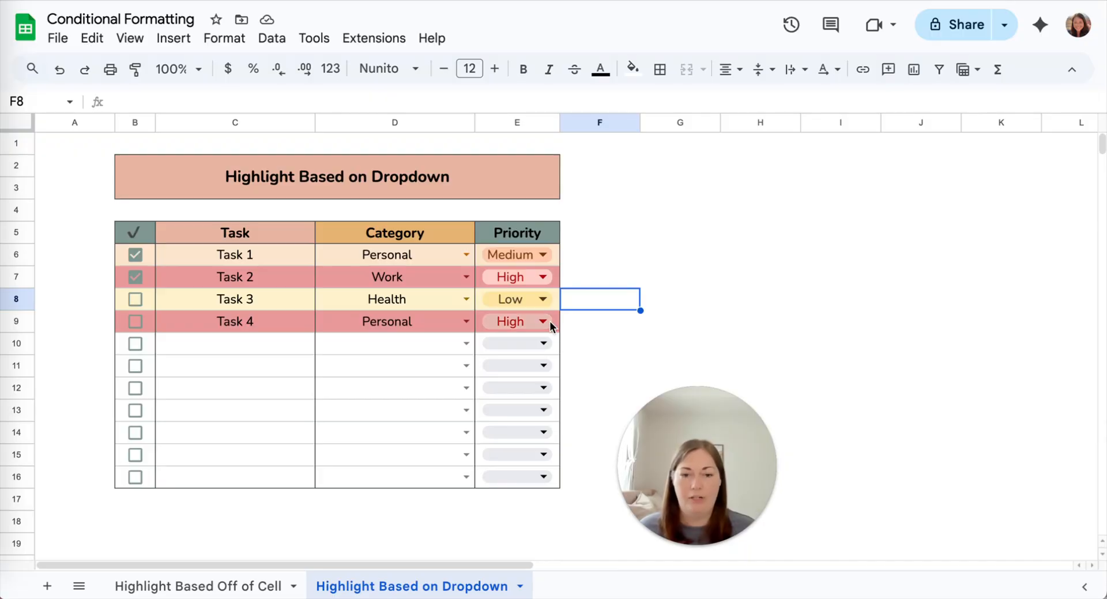
Test the row highlighting by switching Task 4's priority to Medium, Low and back to High.
{"action": "left_click", "coordinate": [543, 320]}
{"action": "left_click", "coordinate": [542, 373]}
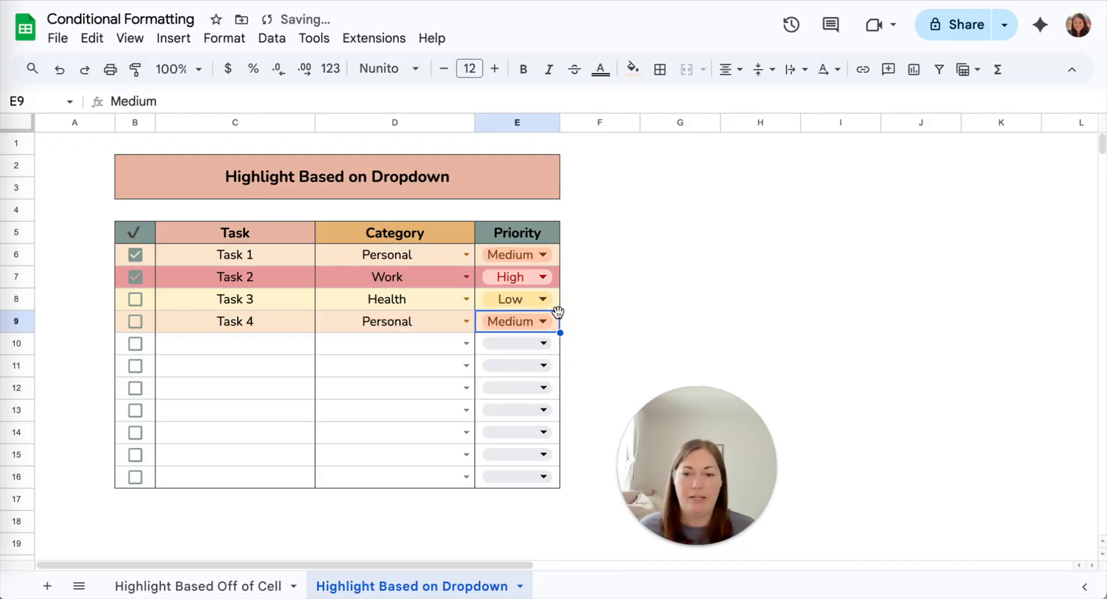
{"action": "left_click", "coordinate": [546, 322]}
{"action": "left_click", "coordinate": [526, 399]}
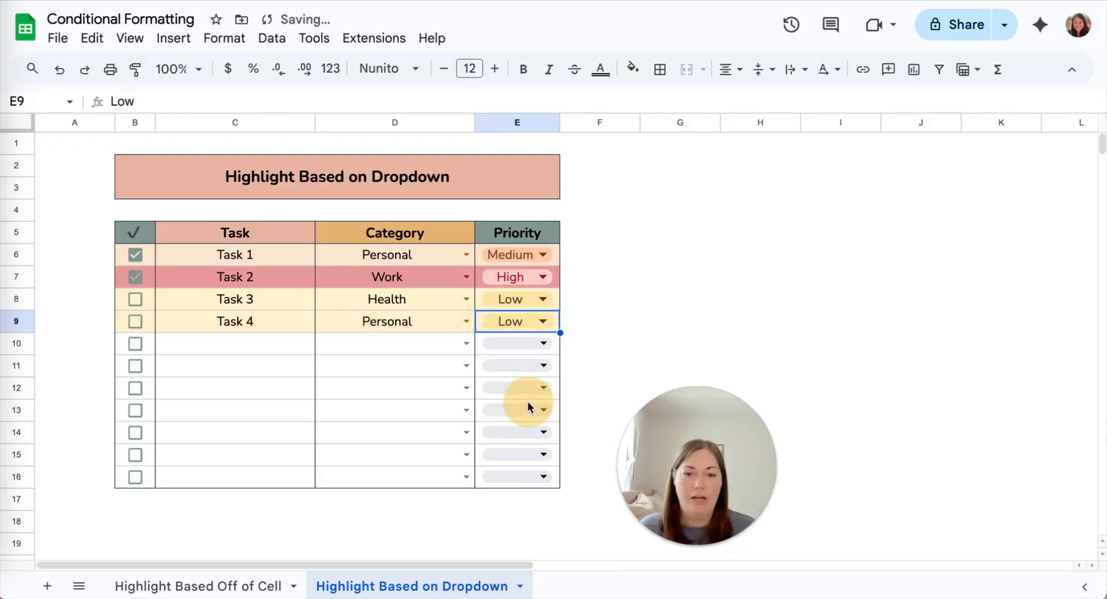
{"action": "left_click", "coordinate": [546, 326]}
{"action": "left_click", "coordinate": [539, 345]}
Set the Priority in row 14 to Medium.
{"action": "left_click", "coordinate": [544, 434]}
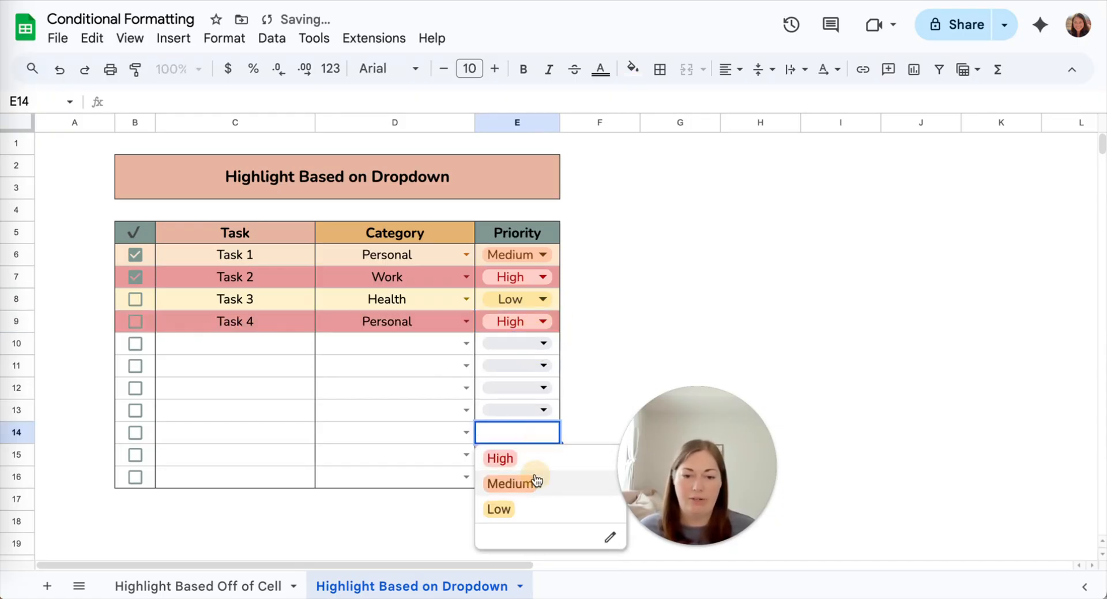
{"action": "left_click", "coordinate": [562, 482]}
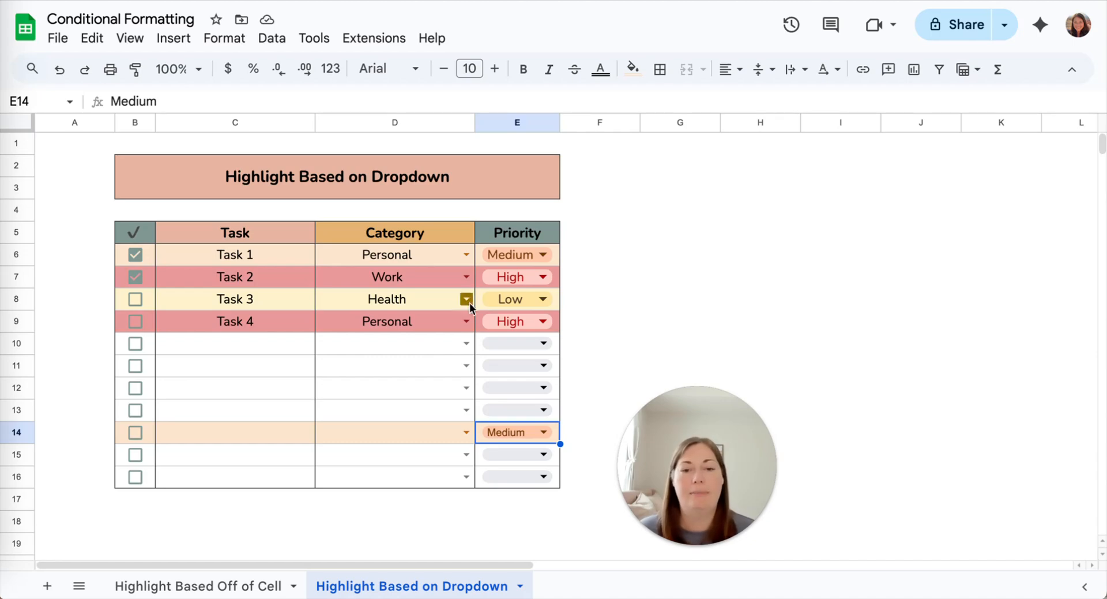
{"action": "double_click", "coordinate": [545, 261]}
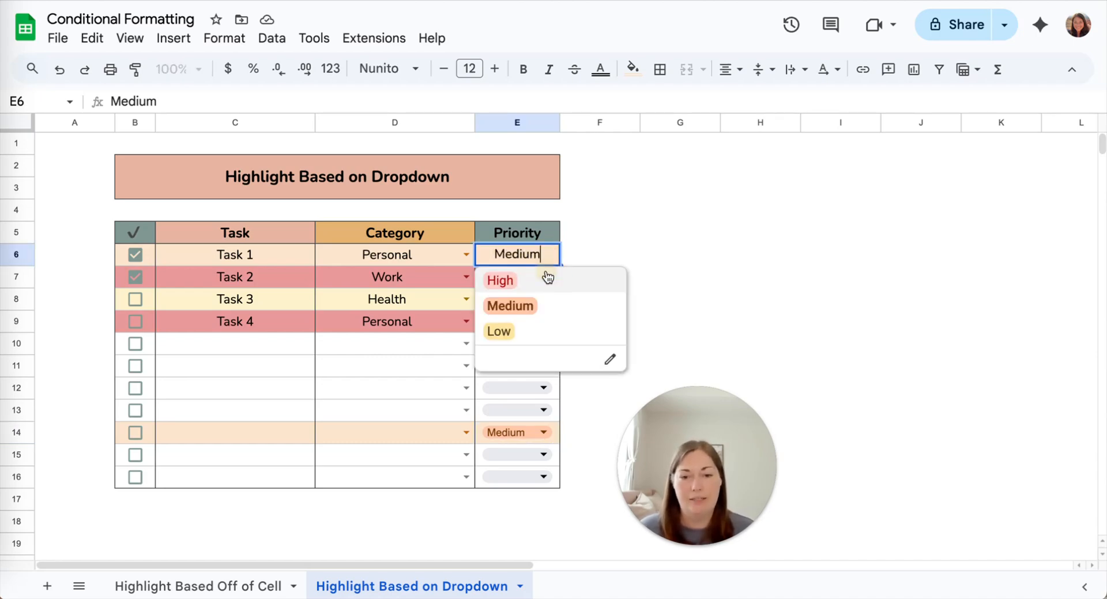
{"action": "left_click", "coordinate": [354, 254]}
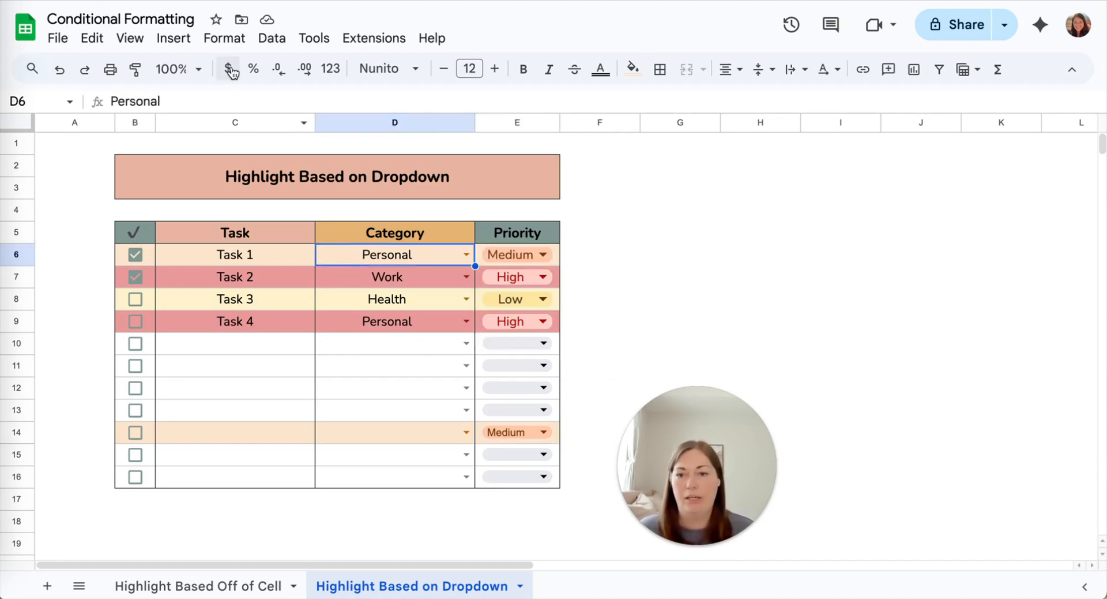
Try the misspelled value "Lowr" in the "Low" formatting rule, then restore =$E6="Low" and save the rule.
{"action": "left_click", "coordinate": [225, 38]}
{"action": "left_click", "coordinate": [289, 360]}
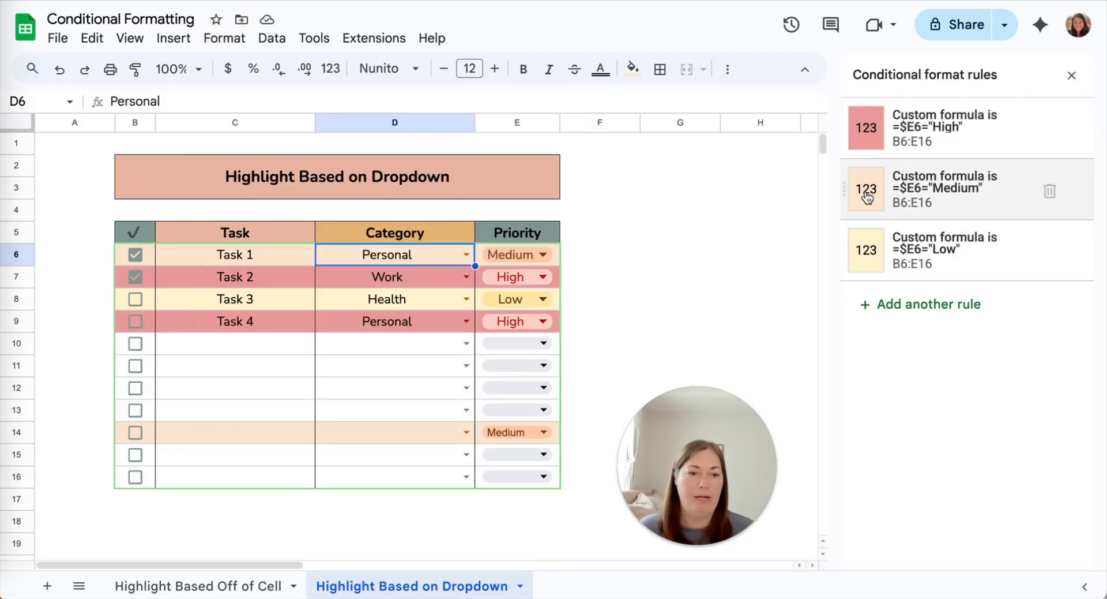
{"action": "left_click", "coordinate": [947, 258]}
{"action": "left_click", "coordinate": [956, 316]}
{"action": "type", "text": "r"}
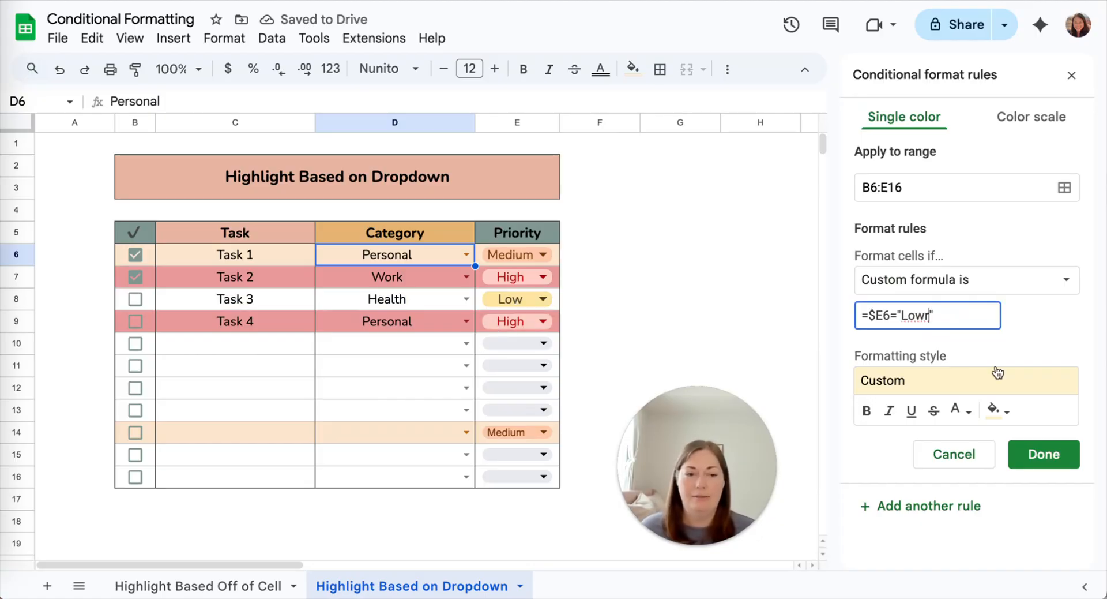
{"action": "left_click", "coordinate": [932, 315]}
{"action": "key", "text": "BackSpace"}
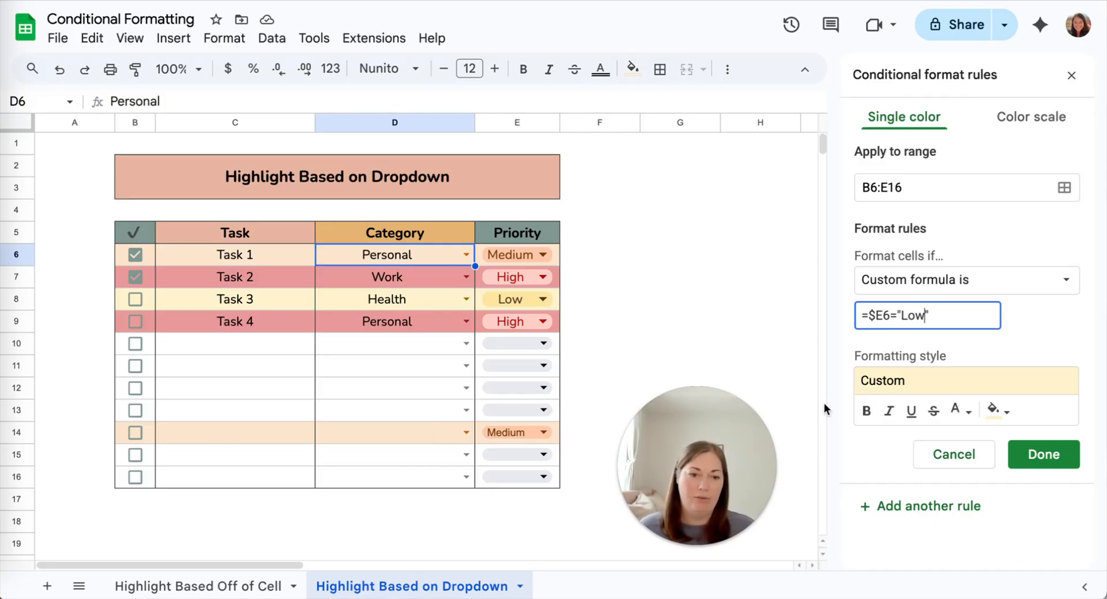
{"action": "double_click", "coordinate": [924, 311]}
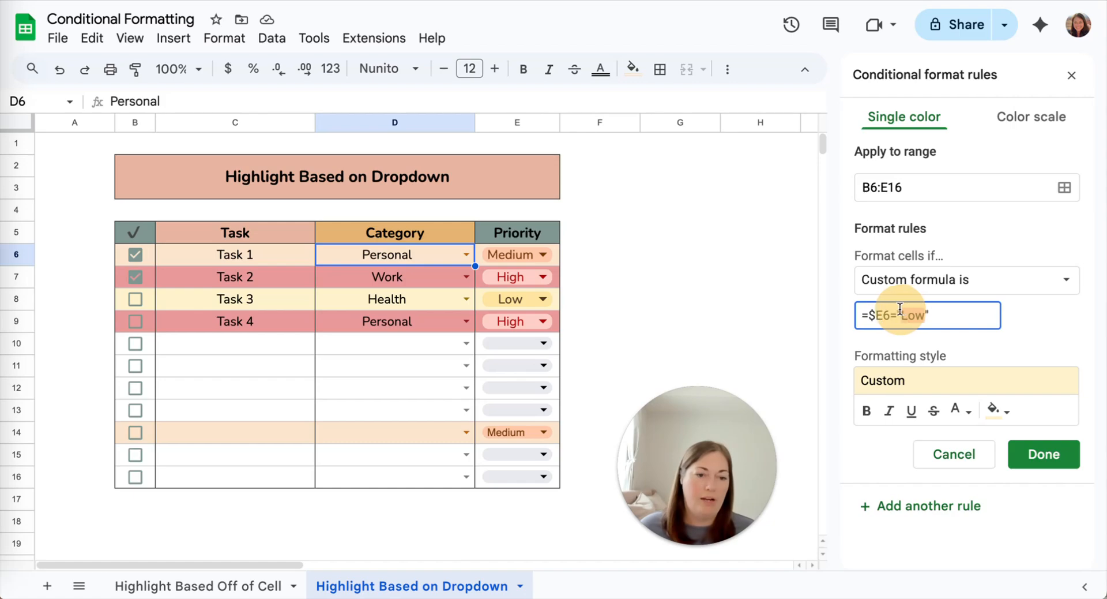
{"action": "left_click", "coordinate": [926, 312]}
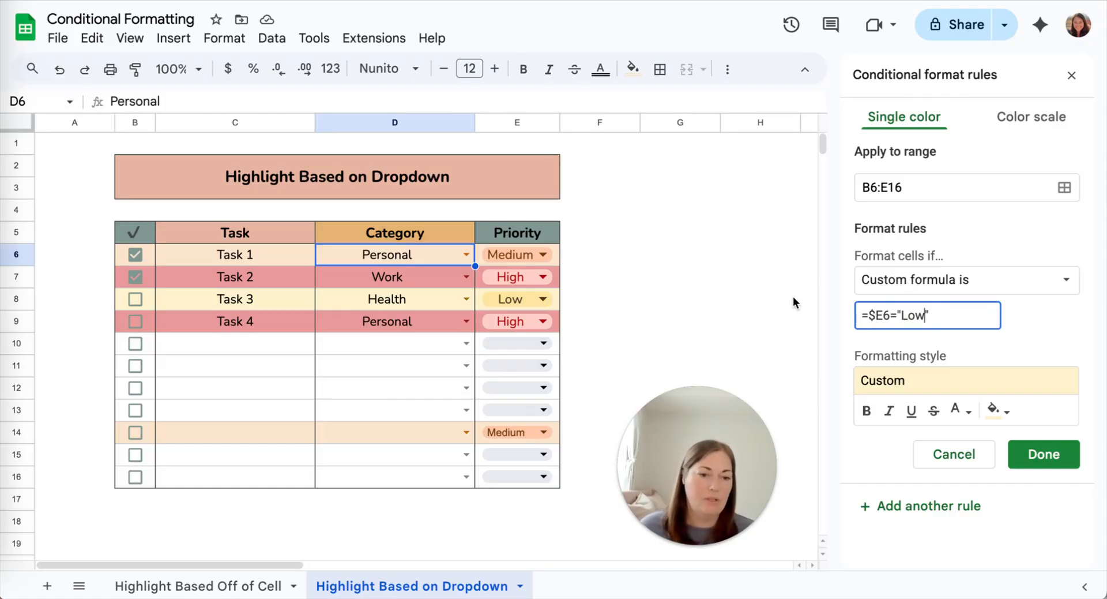
{"action": "left_click", "coordinate": [1046, 453]}
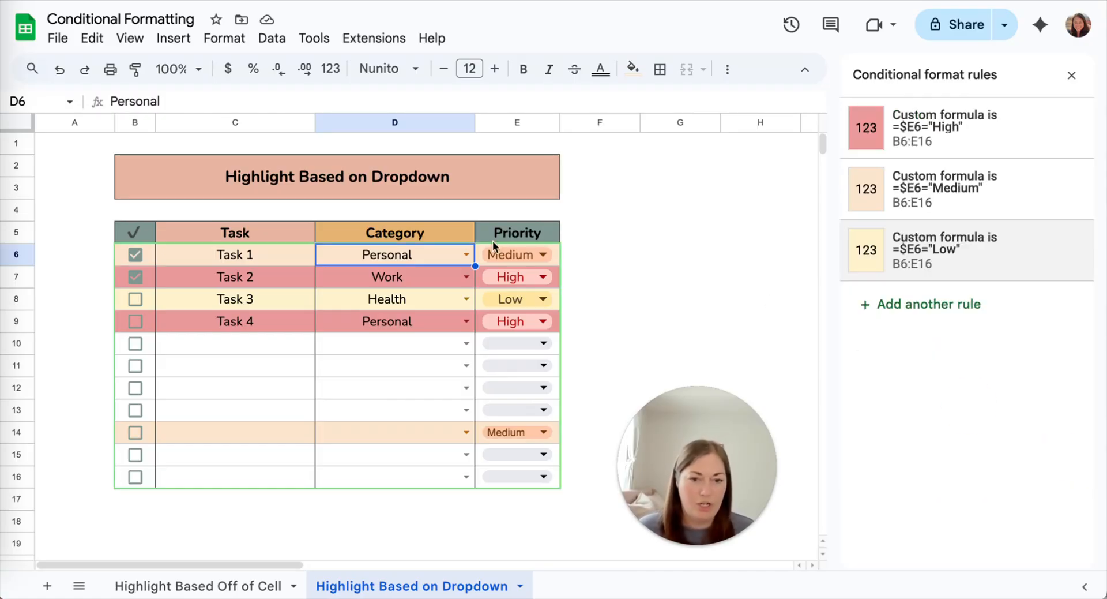
Rename the Category dropdown's "Home" item to "Category 1" and save the validation rule for D6:D16.
{"action": "left_click", "coordinate": [456, 259]}
{"action": "left_click", "coordinate": [458, 414]}
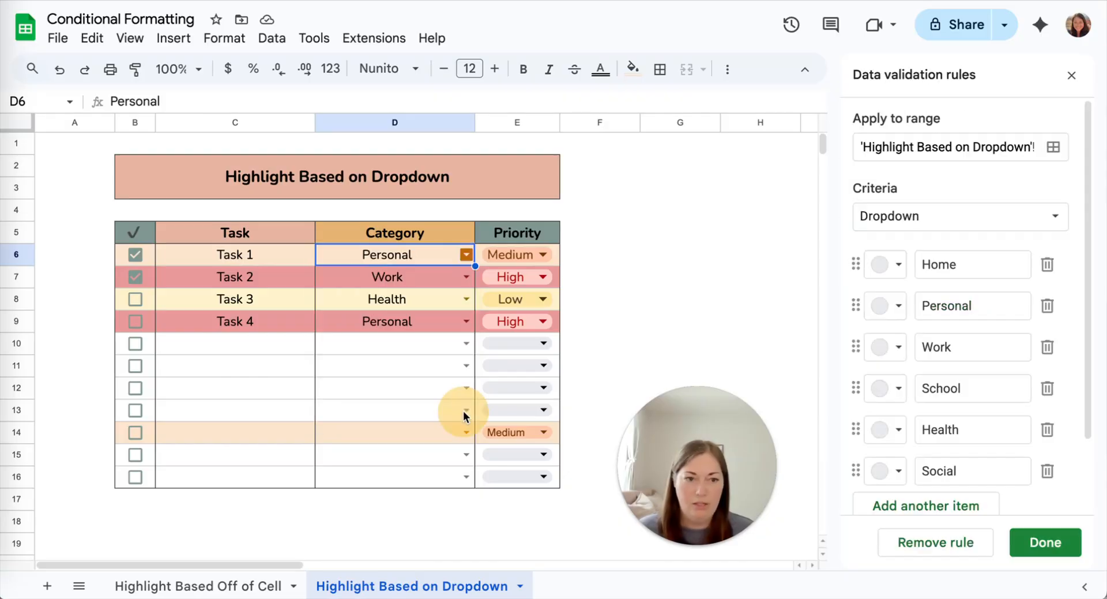
{"action": "double_click", "coordinate": [939, 264]}
{"action": "type", "text": "Cate"}
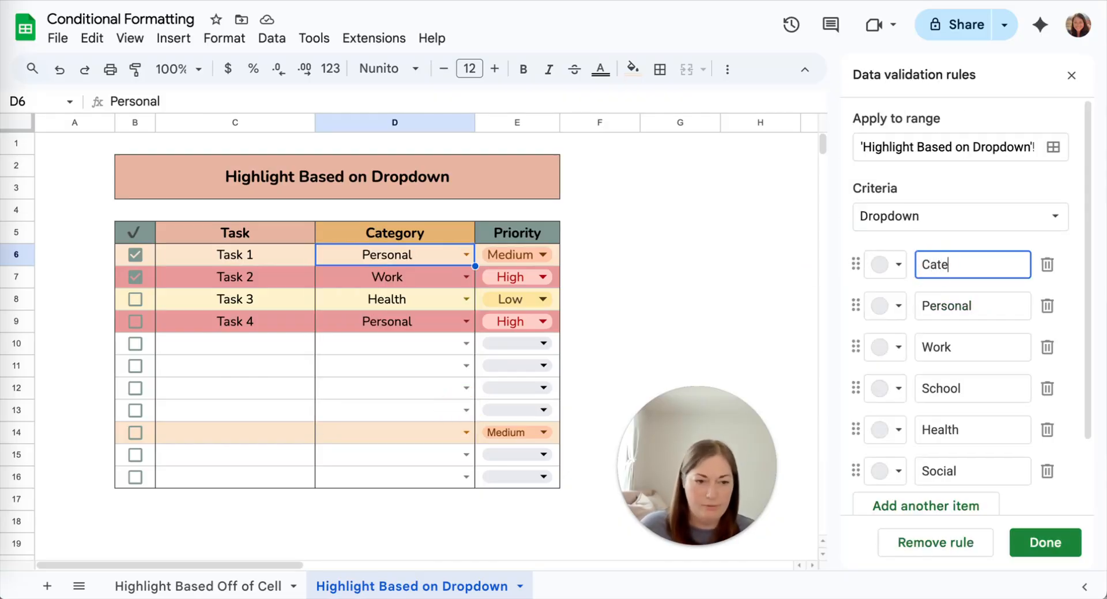
{"action": "type", "text": "gory 1"}
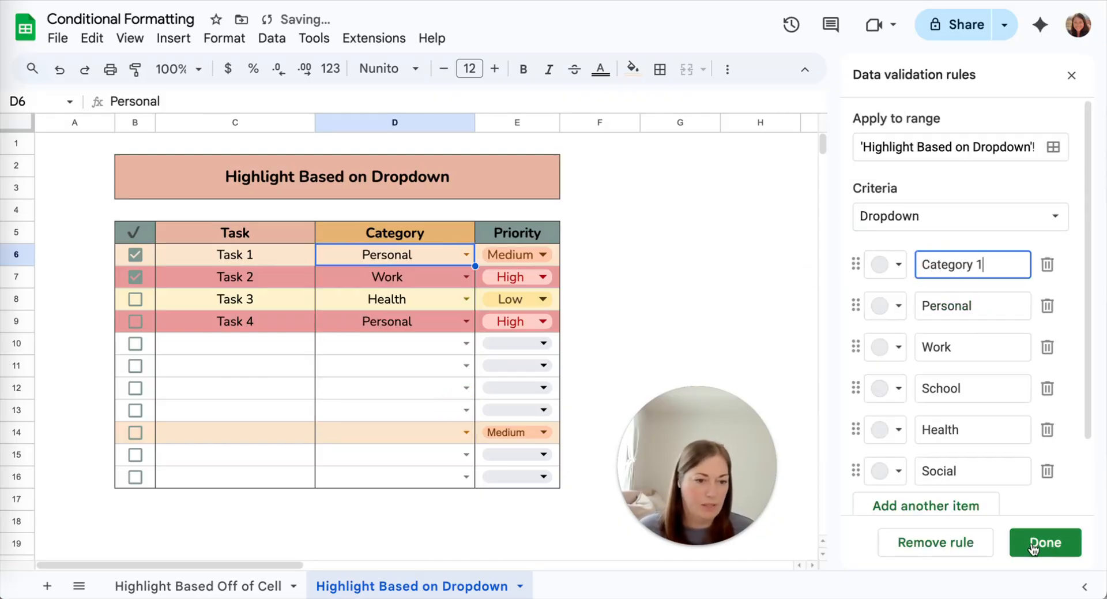
{"action": "left_click", "coordinate": [1035, 549]}
{"action": "left_click", "coordinate": [672, 341]}
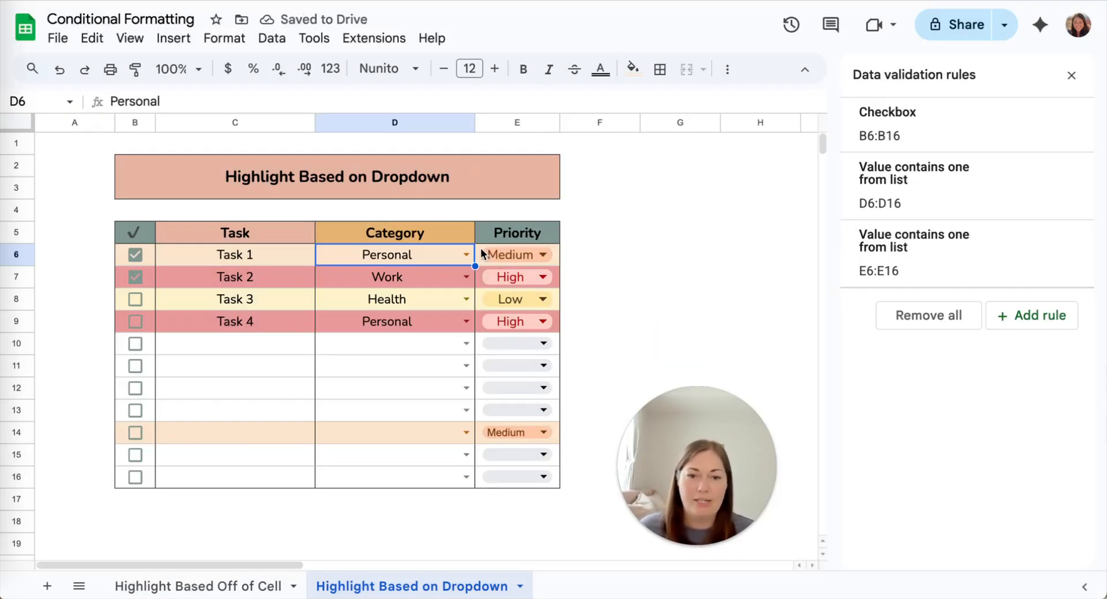
Set Task 1's category to "Category 1".
{"action": "left_click", "coordinate": [467, 254]}
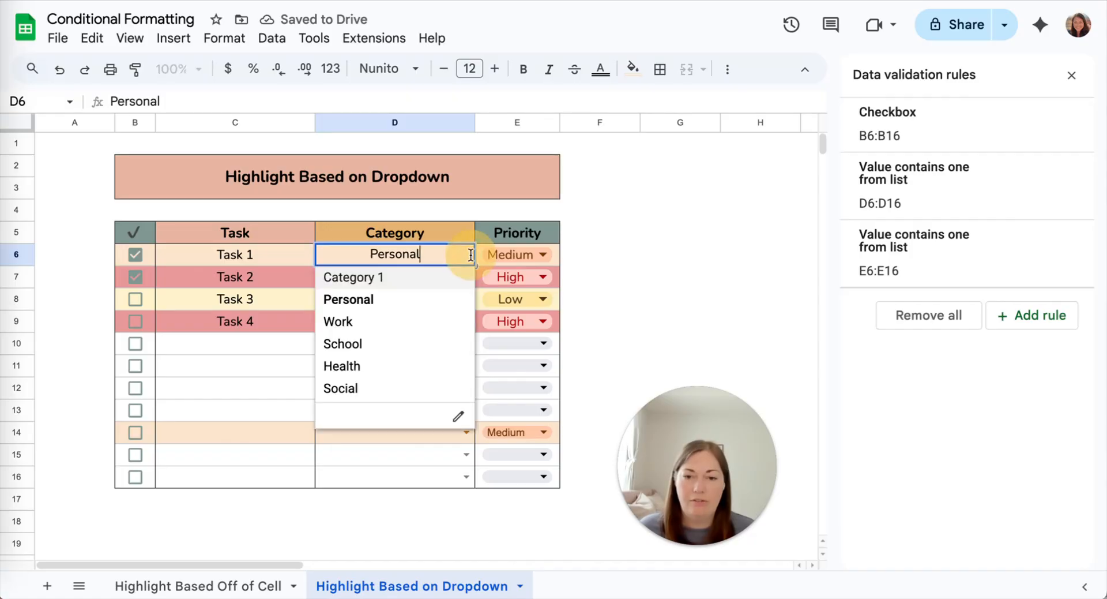
{"action": "left_click", "coordinate": [427, 275]}
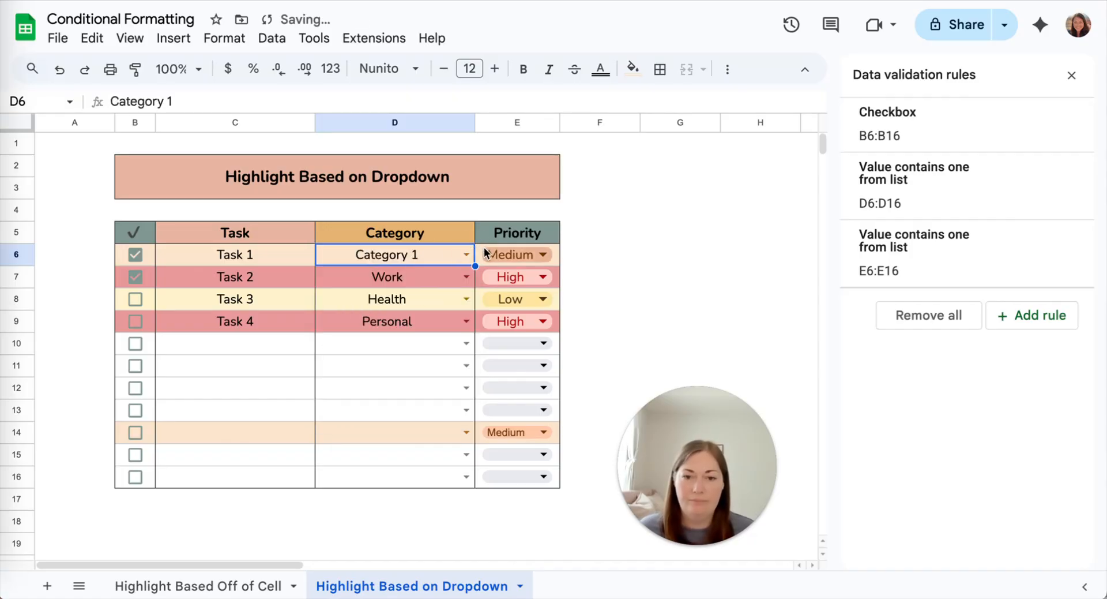
{"action": "left_click", "coordinate": [484, 254]}
{"action": "left_click", "coordinate": [360, 251]}
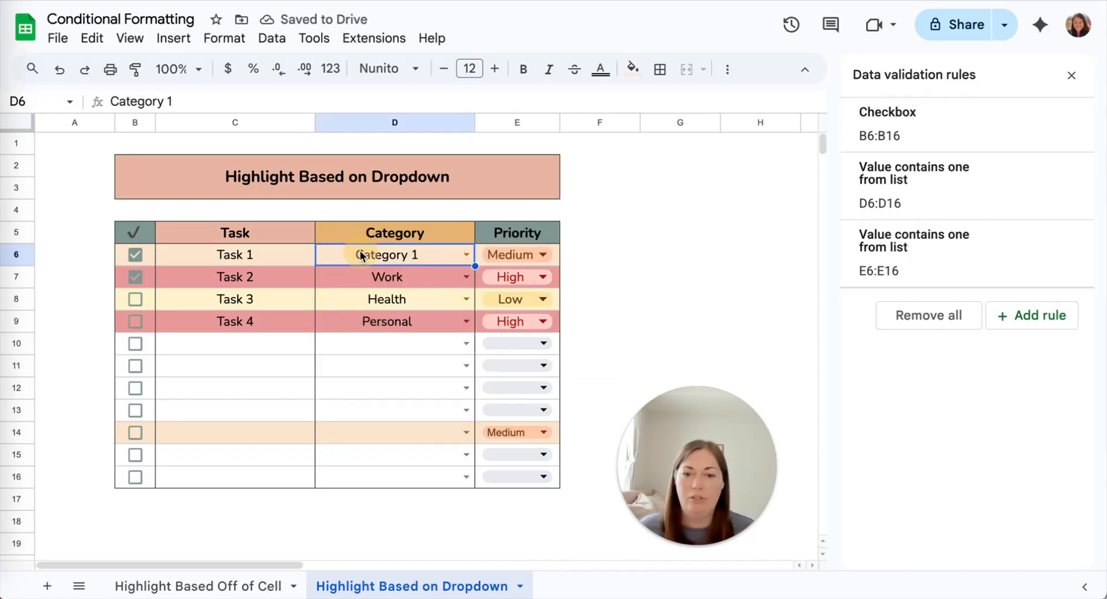
Change the "Low" conditional formatting rule's custom formula to =$D6="Category1".
{"action": "left_click", "coordinate": [220, 37]}
{"action": "left_click", "coordinate": [282, 359]}
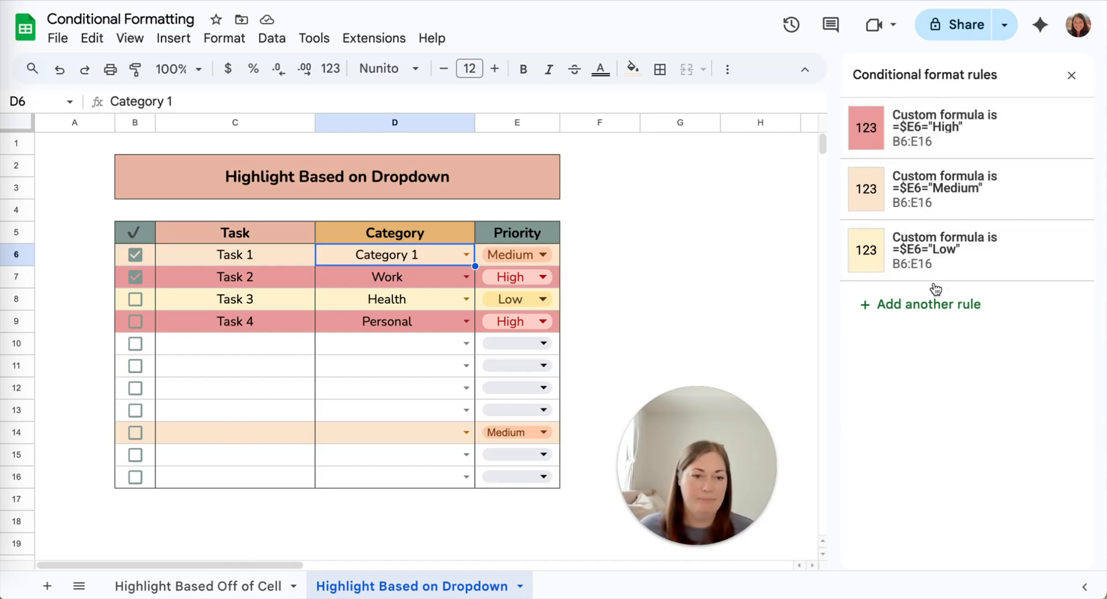
{"action": "left_click", "coordinate": [939, 256]}
{"action": "left_click", "coordinate": [884, 315]}
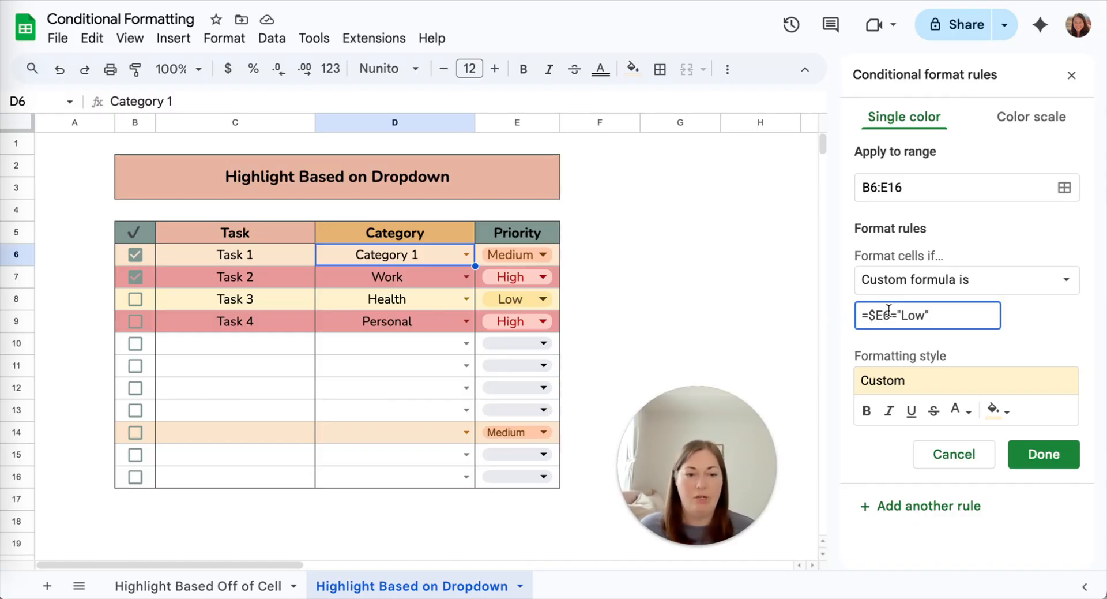
{"action": "key", "text": "BackSpace"}
{"action": "type", "text": "D"}
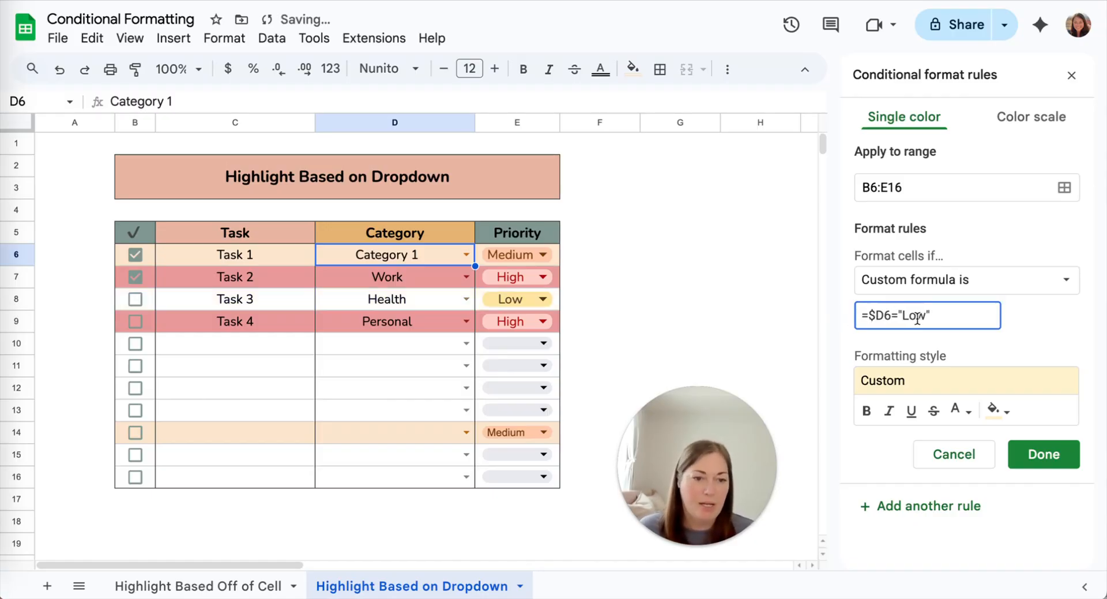
{"action": "double_click", "coordinate": [916, 315]}
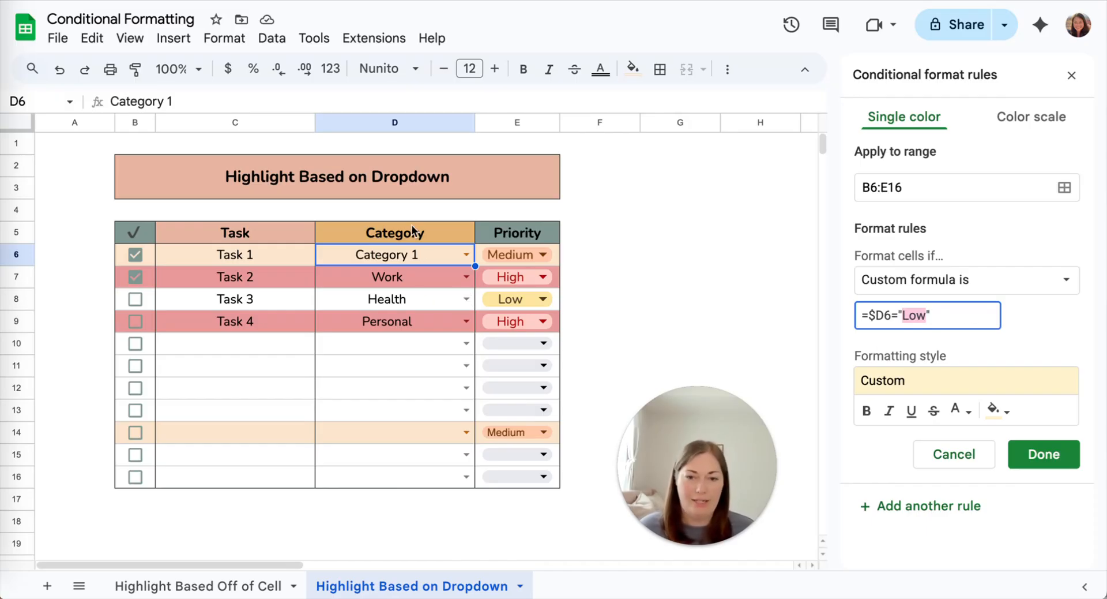
{"action": "key", "text": "BackSpace"}
{"action": "type", "text": "Category"}
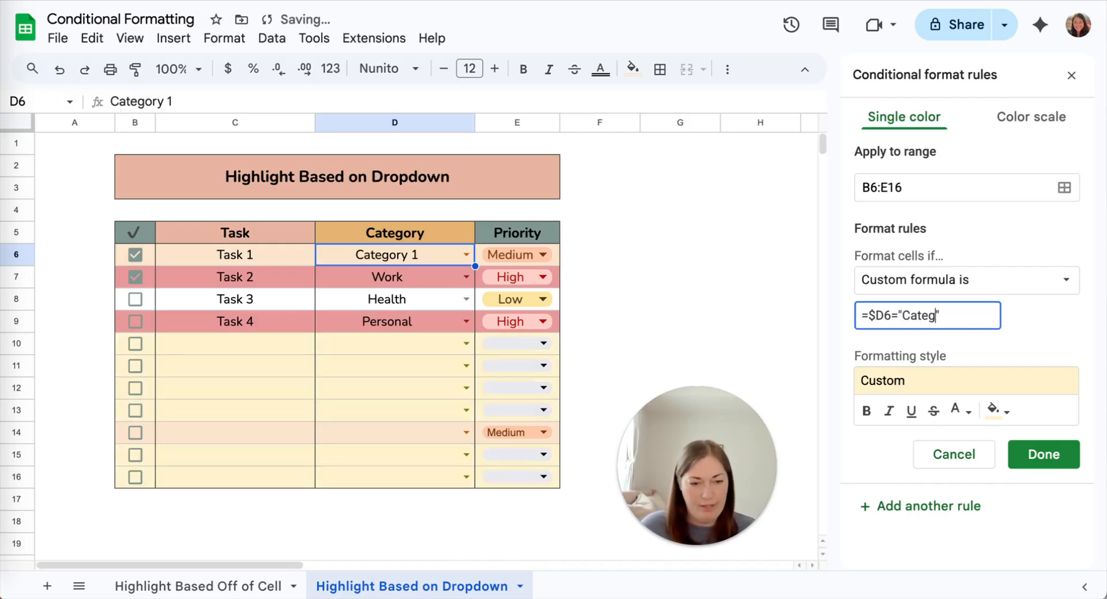
{"action": "type", "text": "1"}
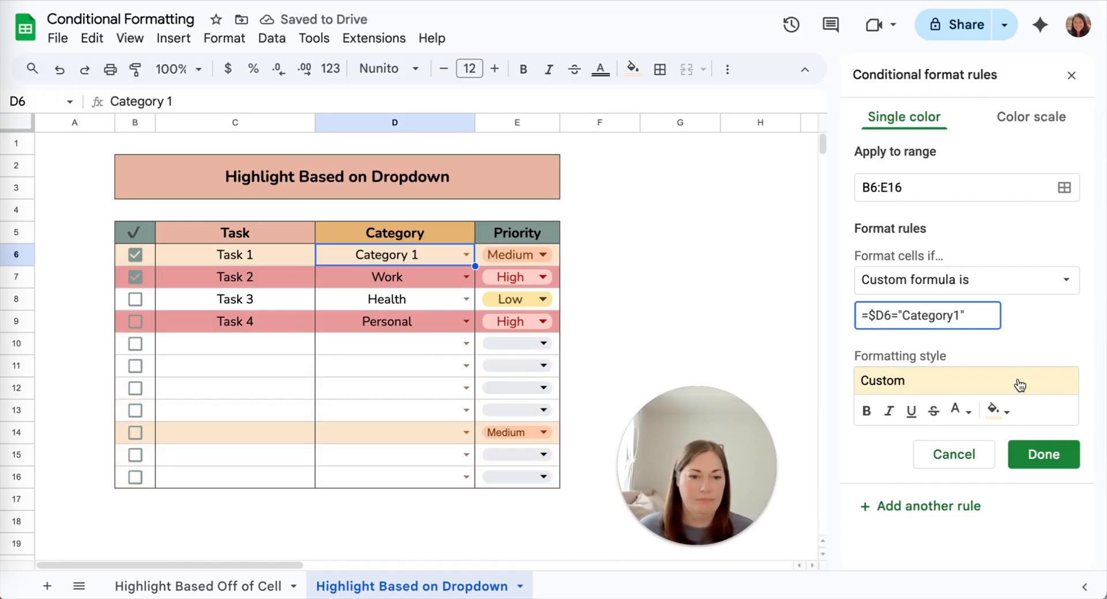
Set the category rule's fill to a deeper yellow and save the rule.
{"action": "left_click", "coordinate": [997, 411]}
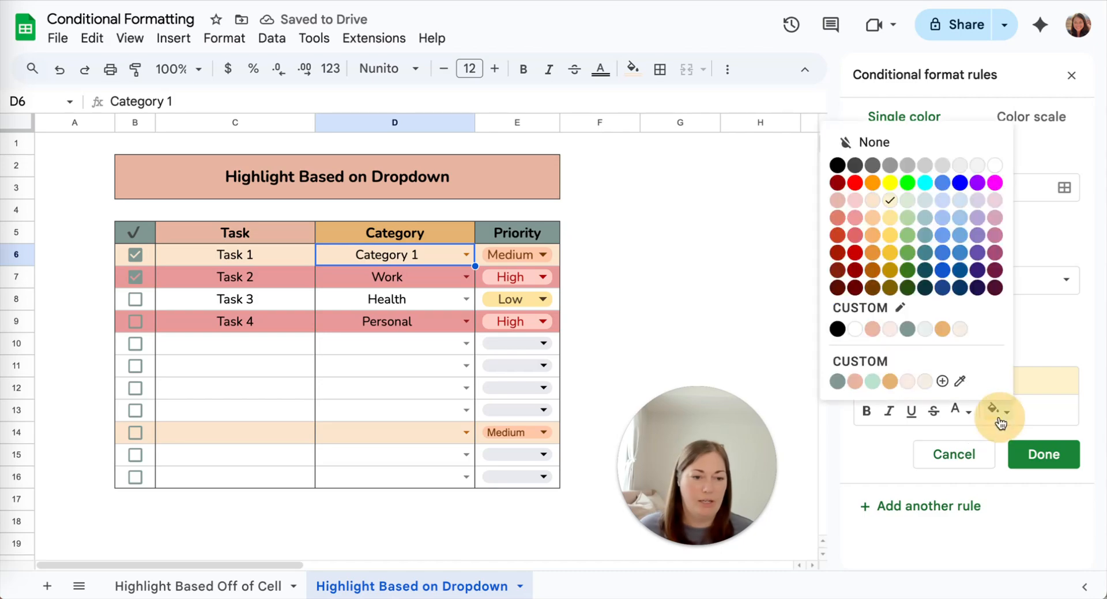
{"action": "left_click", "coordinate": [893, 230]}
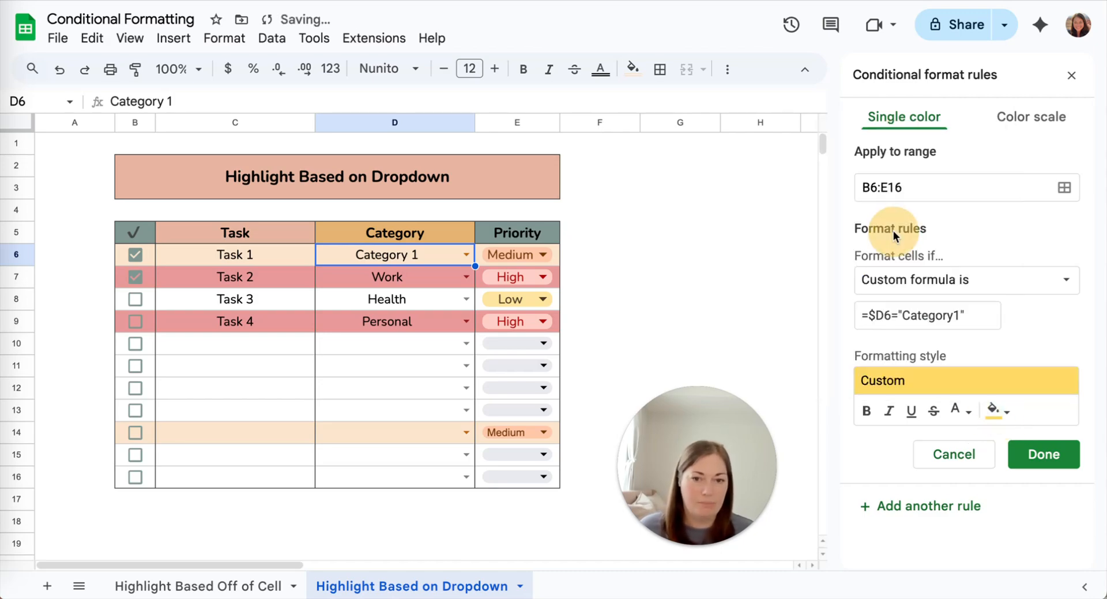
{"action": "left_click", "coordinate": [1019, 445]}
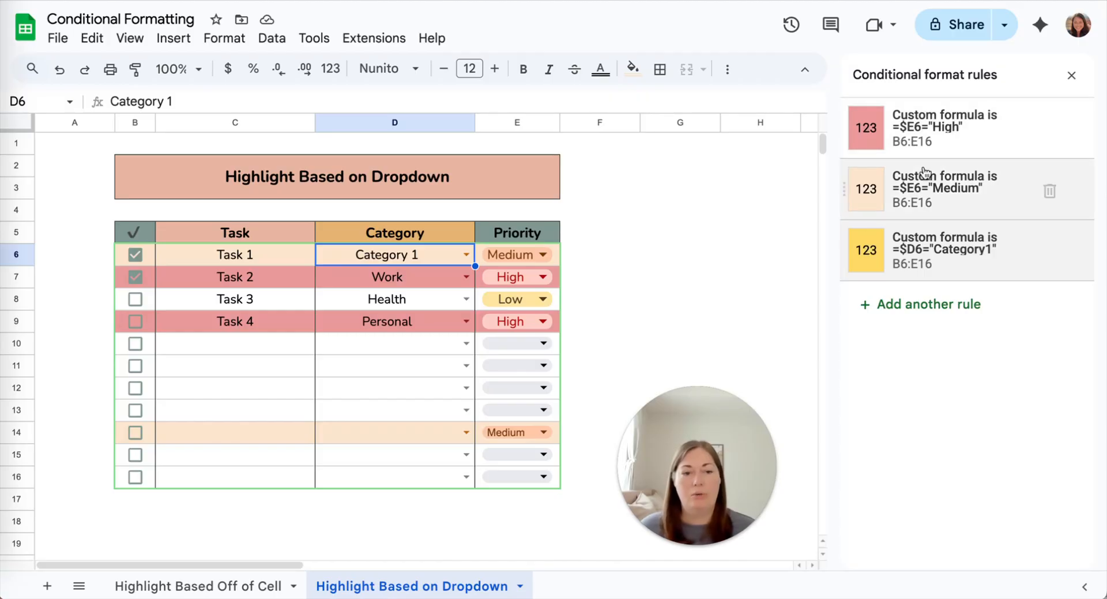
Correct the category rule's formula to =$D6="Category 1", save it, and move the rule above the "Medium" rule.
{"action": "left_click", "coordinate": [934, 245]}
{"action": "left_click", "coordinate": [953, 314]}
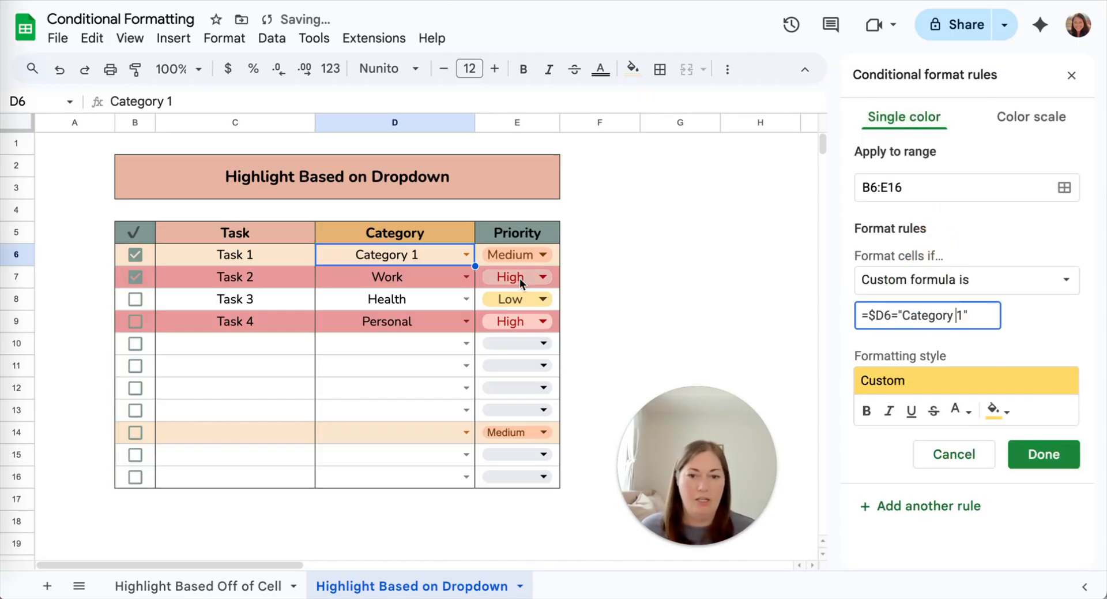
{"action": "left_click", "coordinate": [1022, 455]}
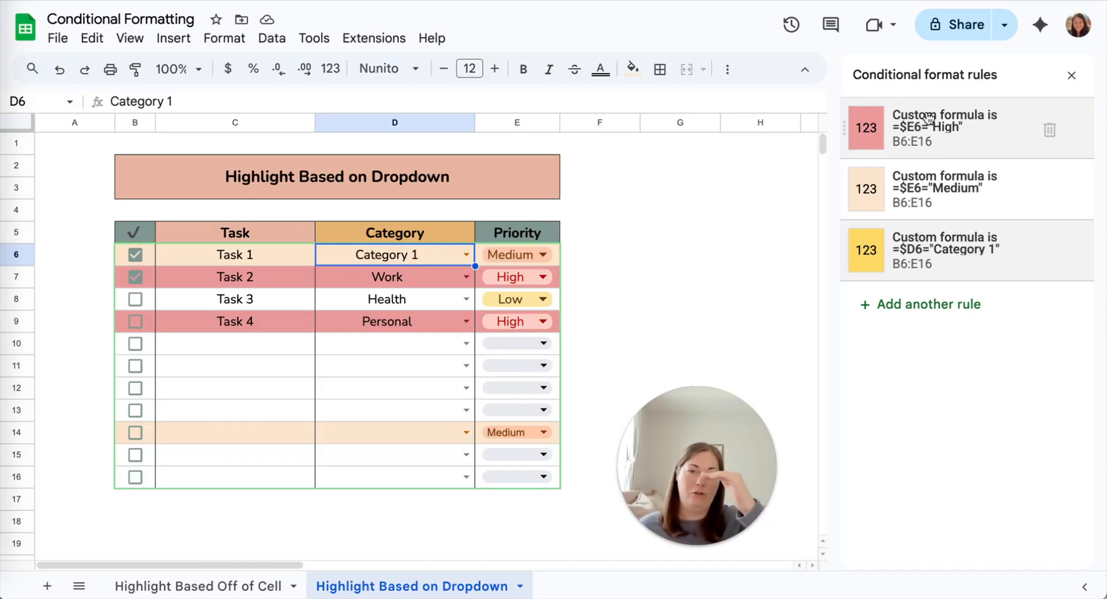
{"action": "left_click_drag", "start_coordinate": [843, 248], "coordinate": [842, 190]}
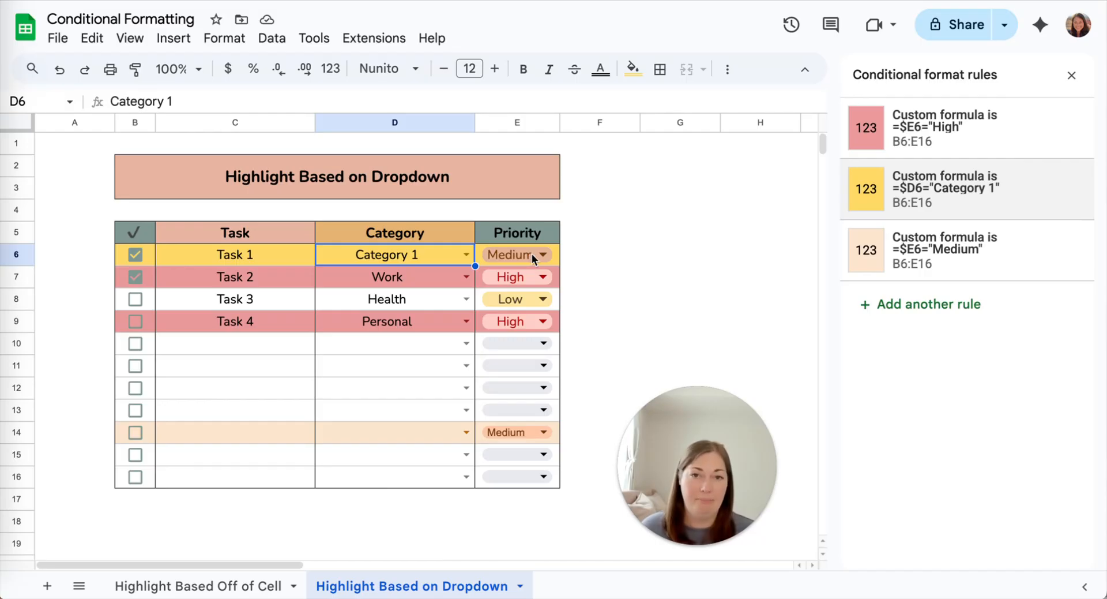
Try the category rule's formula without the space, as =$D6="Category1".
{"action": "left_click", "coordinate": [966, 196]}
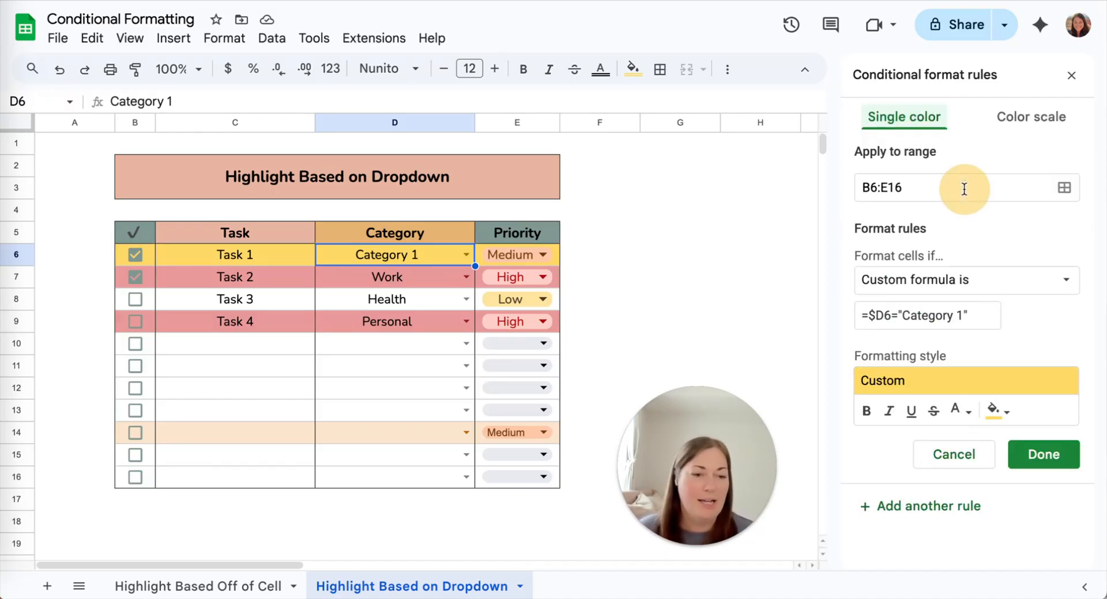
{"action": "left_click", "coordinate": [960, 316]}
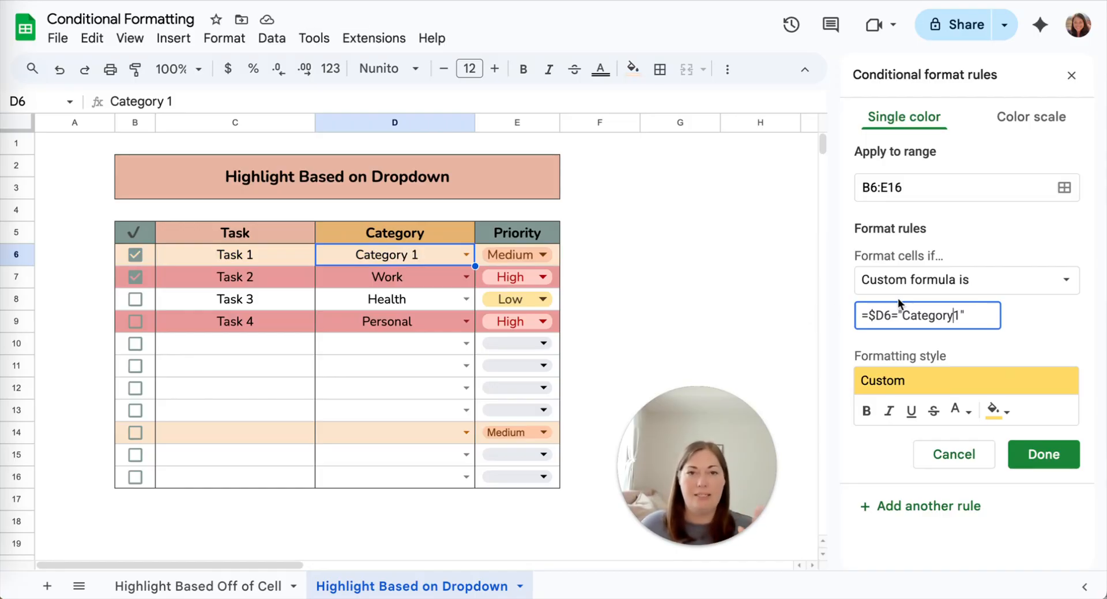
{"action": "left_click", "coordinate": [952, 315]}
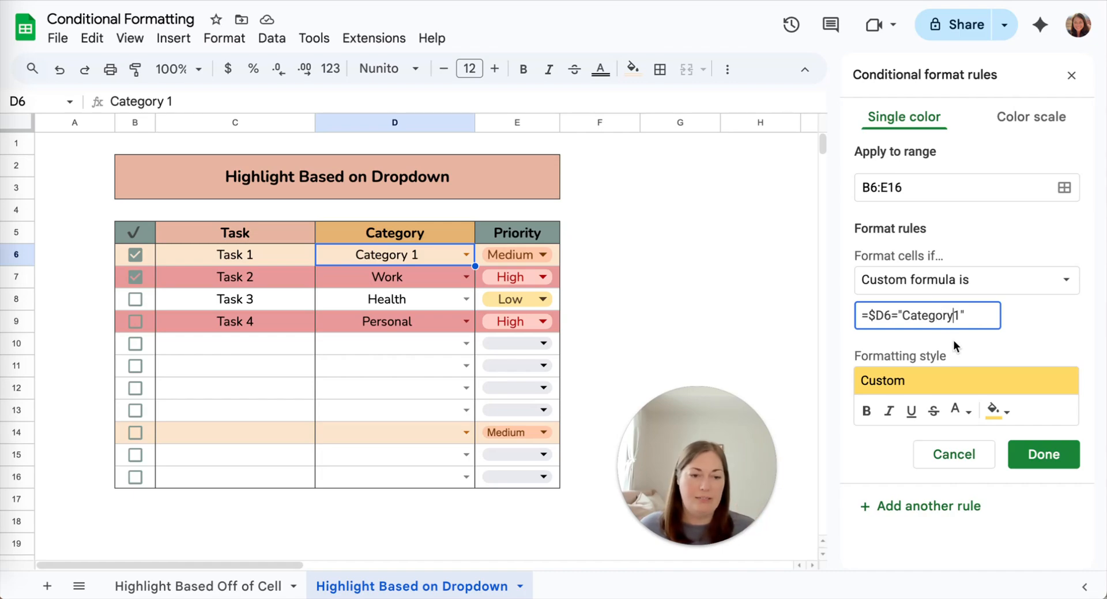